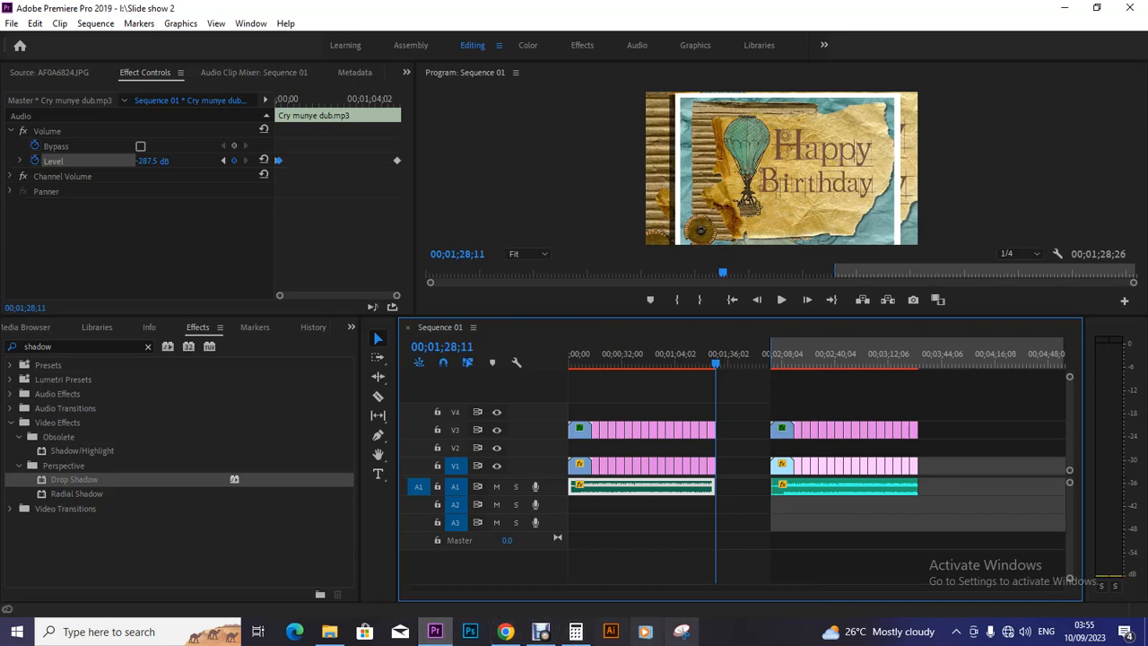
# Step: Mark the sequence's out point at 00;03;30;13, the last frame of the second slideshow section
pyautogui.press('End')
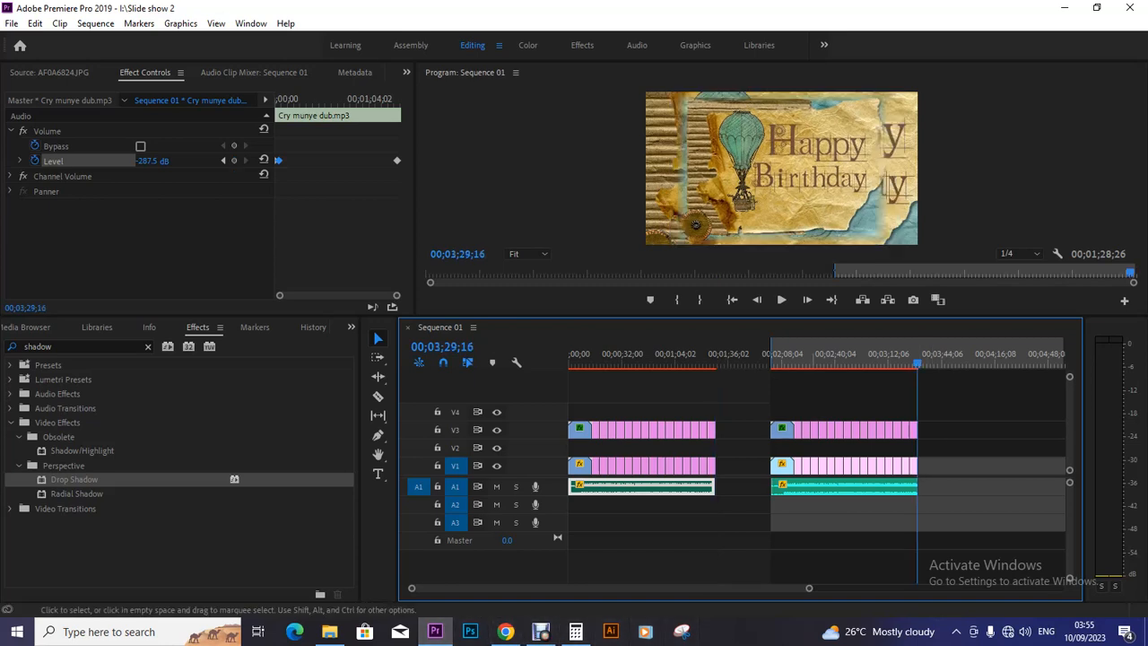
pyautogui.press('=')
pyautogui.press('=')
pyautogui.press('=')
pyautogui.press('=')
pyautogui.press('=')
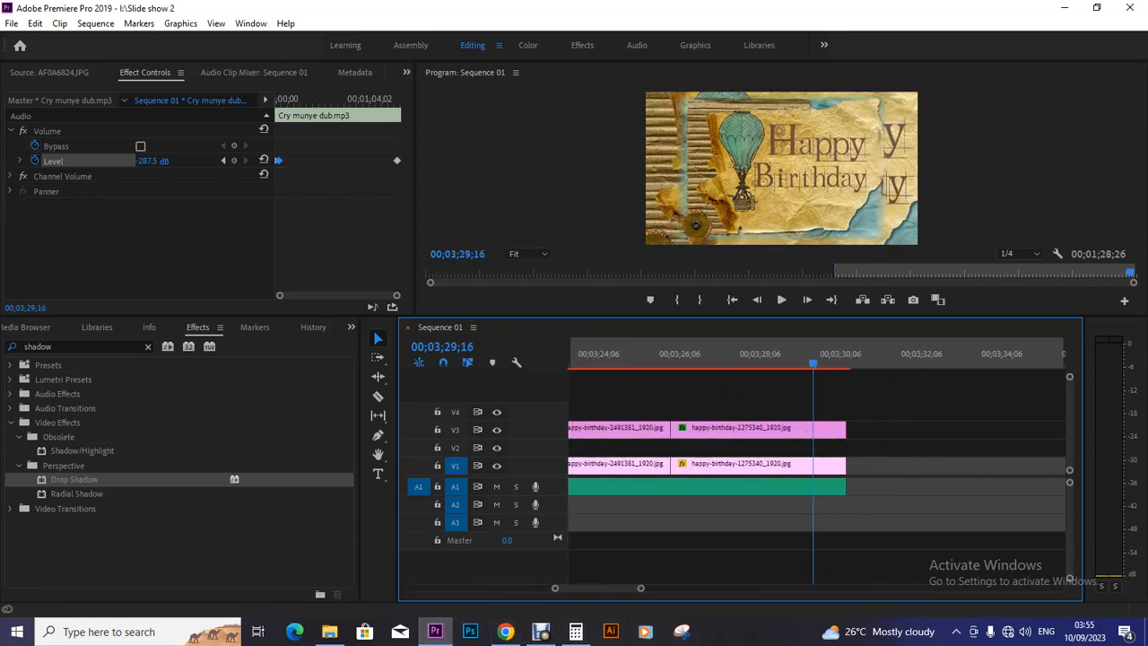
pyautogui.press('space')
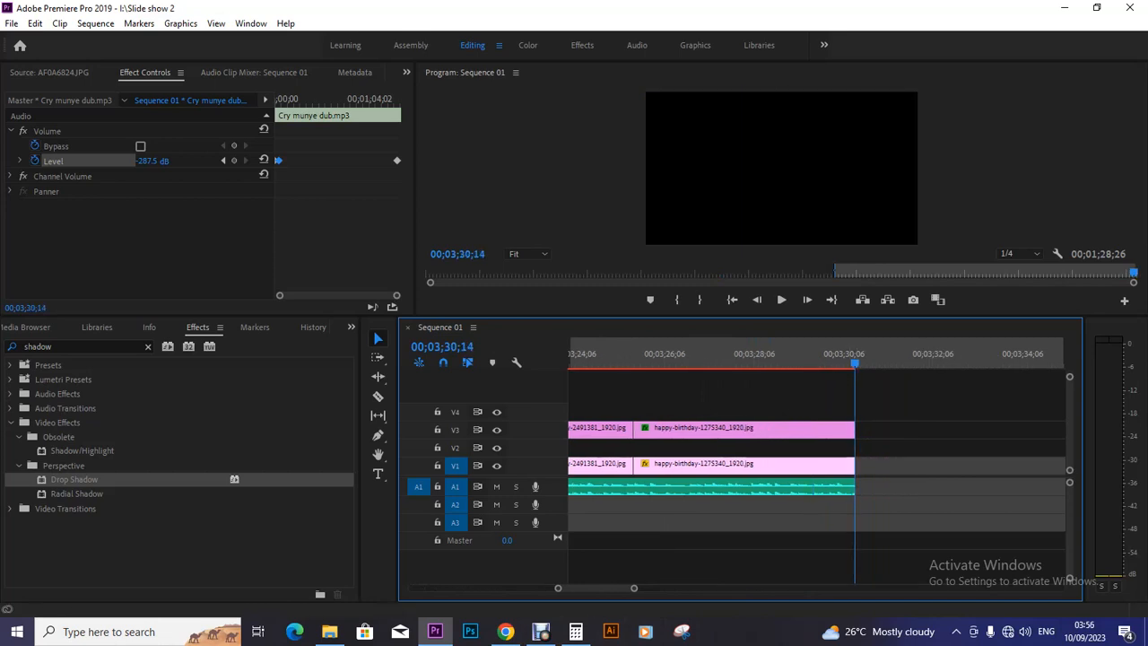
pyautogui.click(756, 300)
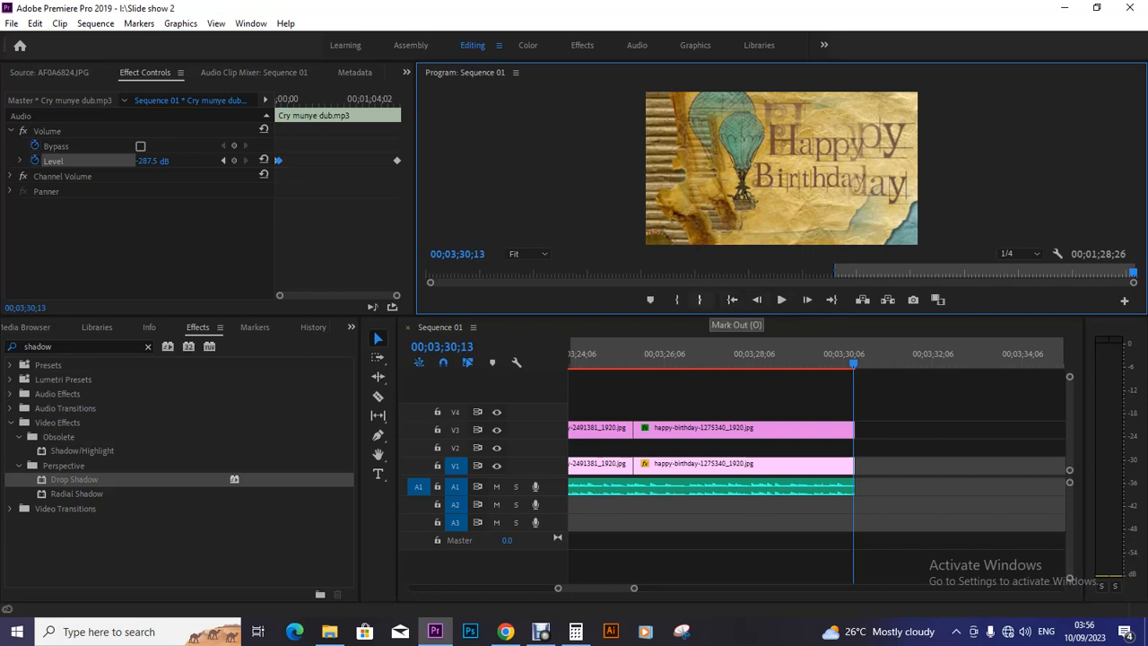
pyautogui.moveTo(634, 588); pyautogui.dragTo(807, 589)
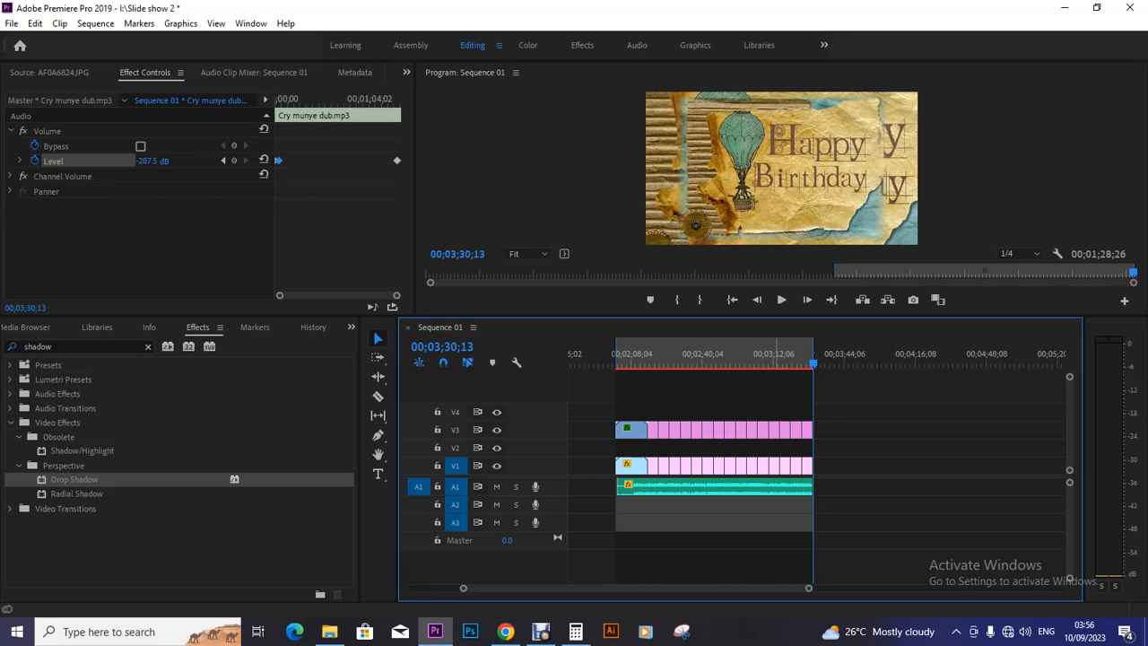
# Step: Set the program monitor's playback resolution to Full and move the playhead to 00;02;36;26 inside the marked range
pyautogui.click(1020, 254)
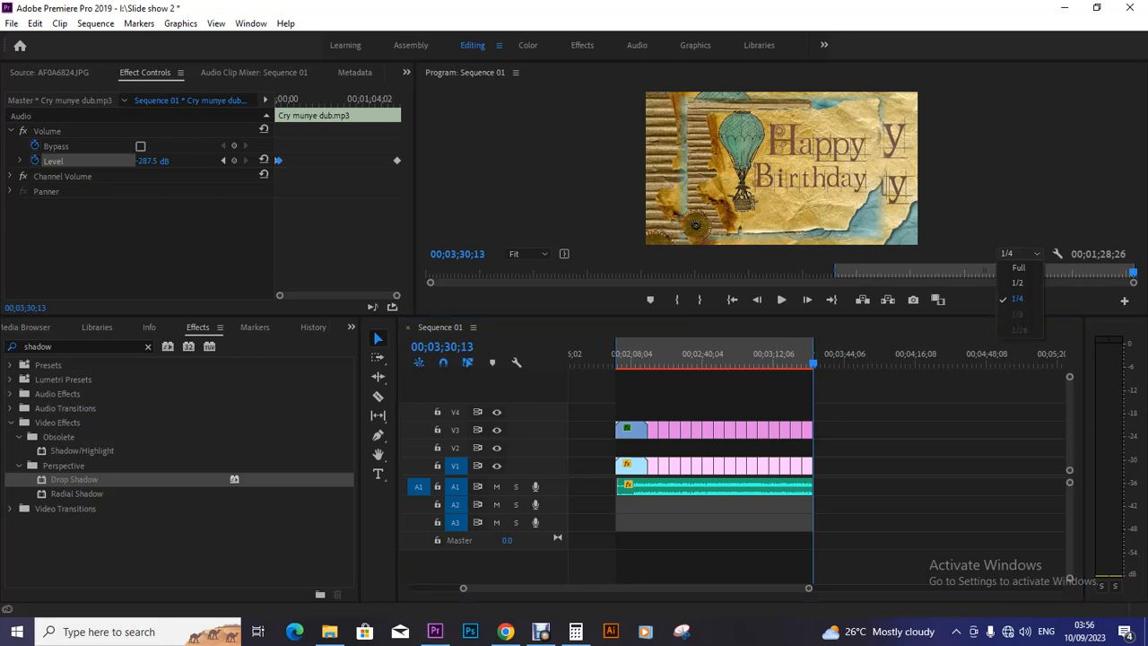
pyautogui.click(1019, 267)
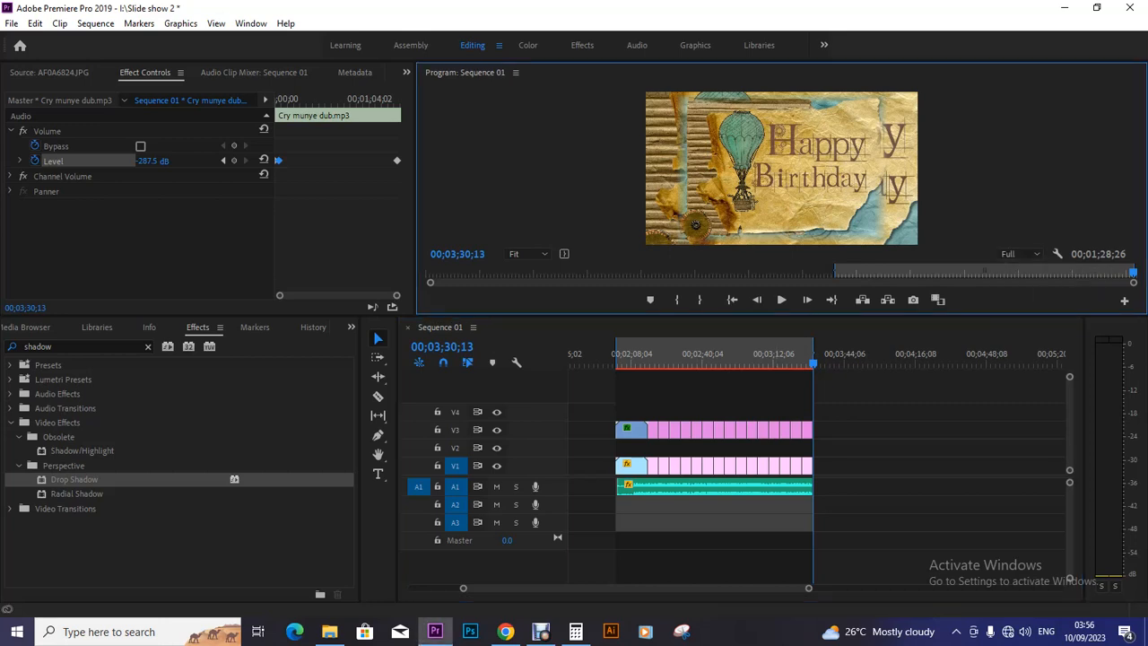
pyautogui.click(694, 355)
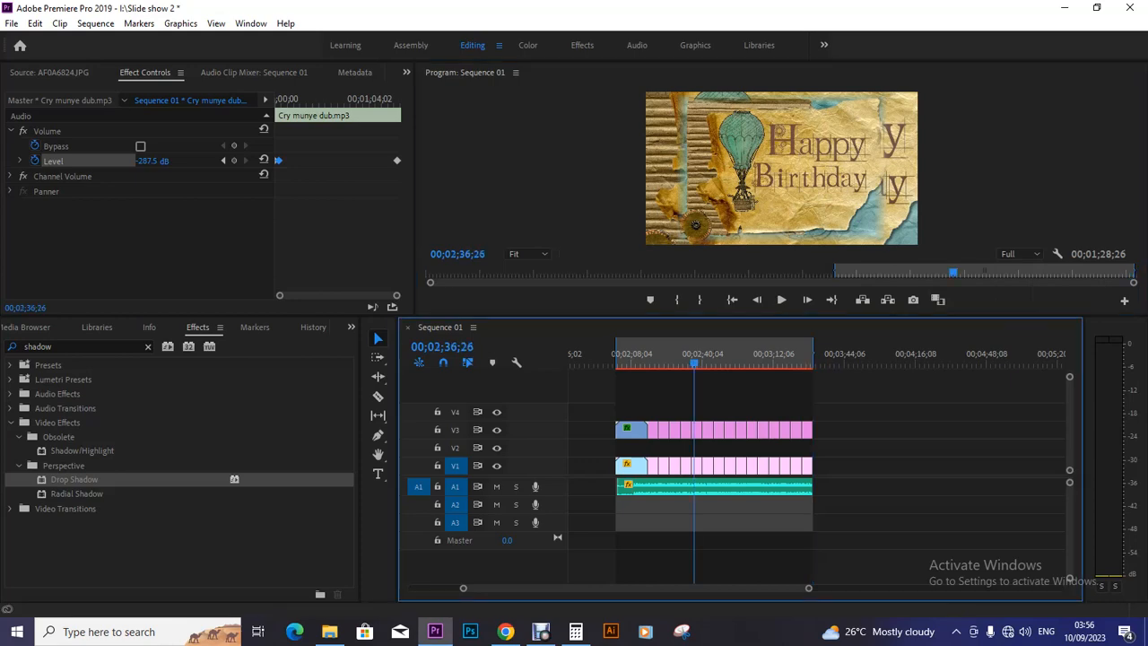
# Step: Open the media export settings for the sequence and choose H.264 as the format
pyautogui.click(11, 24)
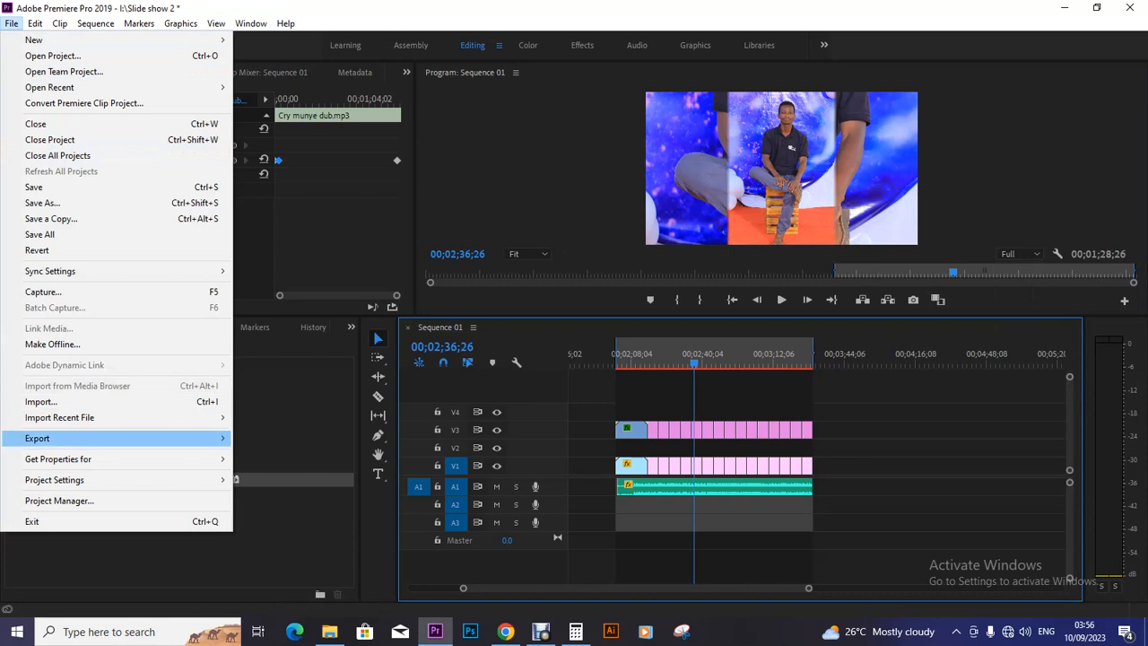
pyautogui.moveTo(107, 438)
pyautogui.click(269, 438)
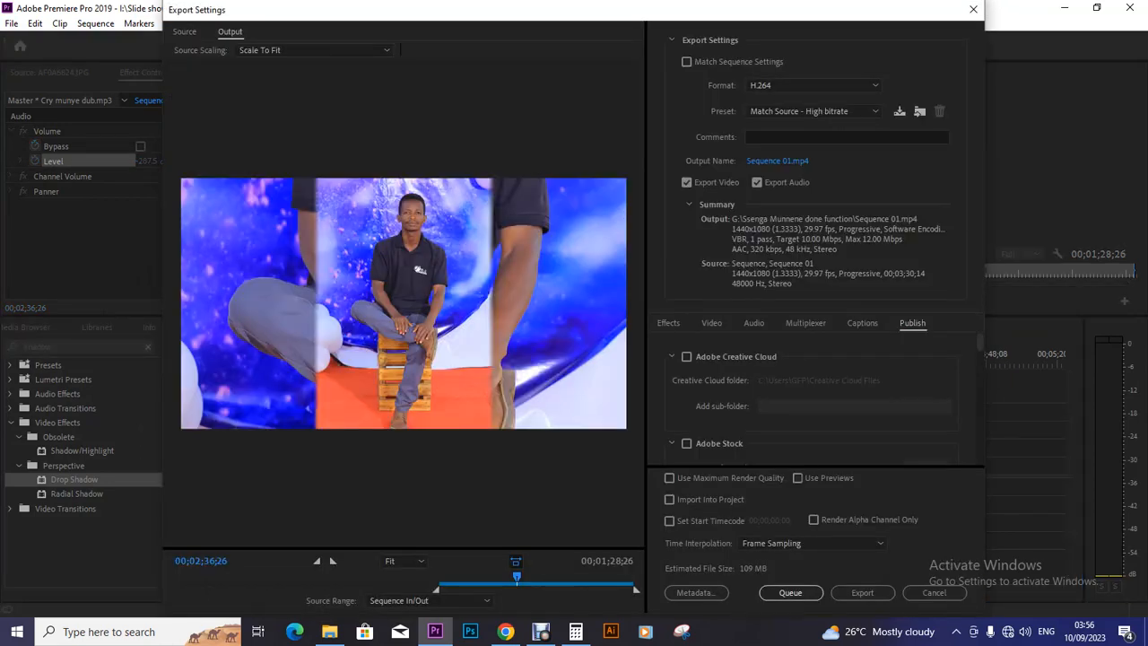
pyautogui.click(825, 85)
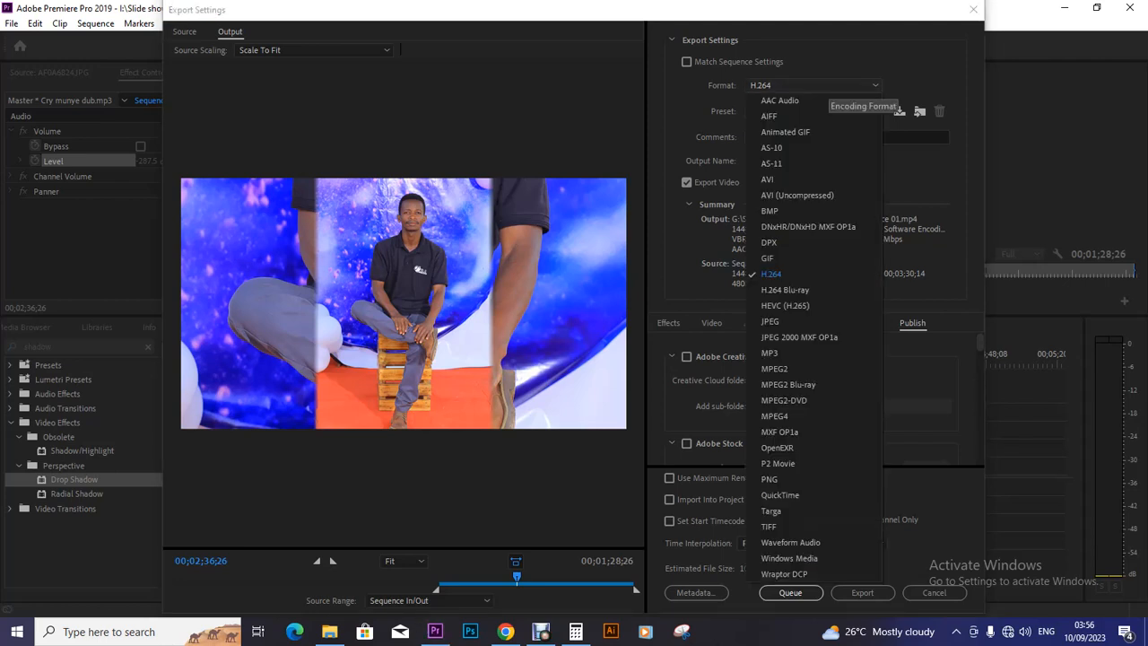
pyautogui.click(790, 275)
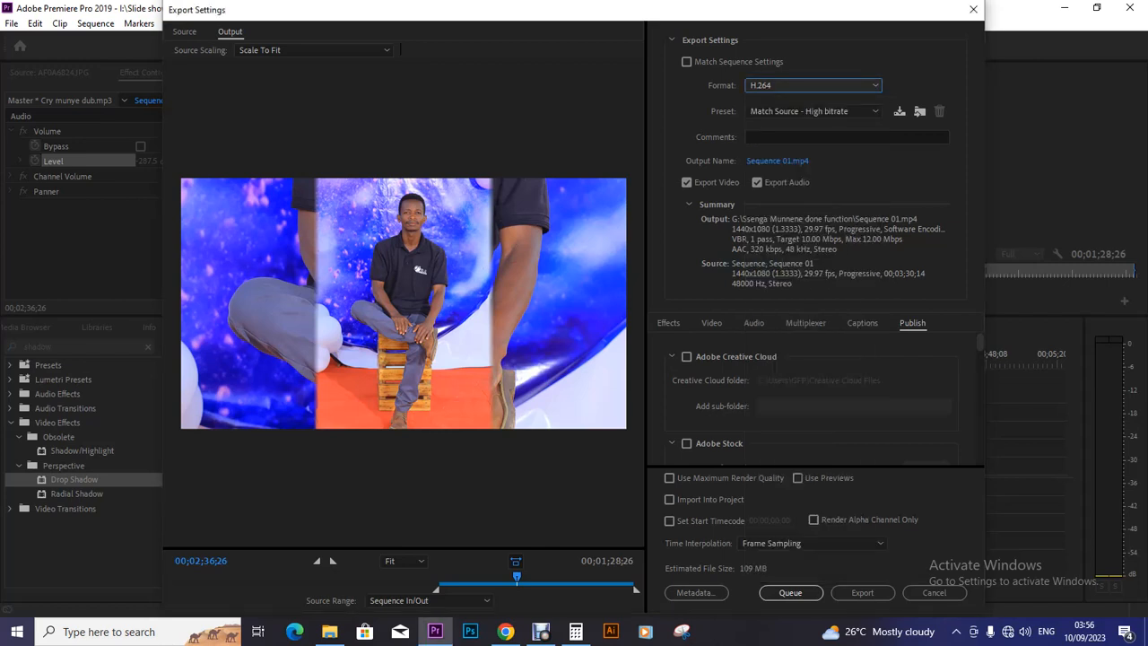
# Step: Set the export preset to High Quality 1080p HD
pyautogui.click(811, 111)
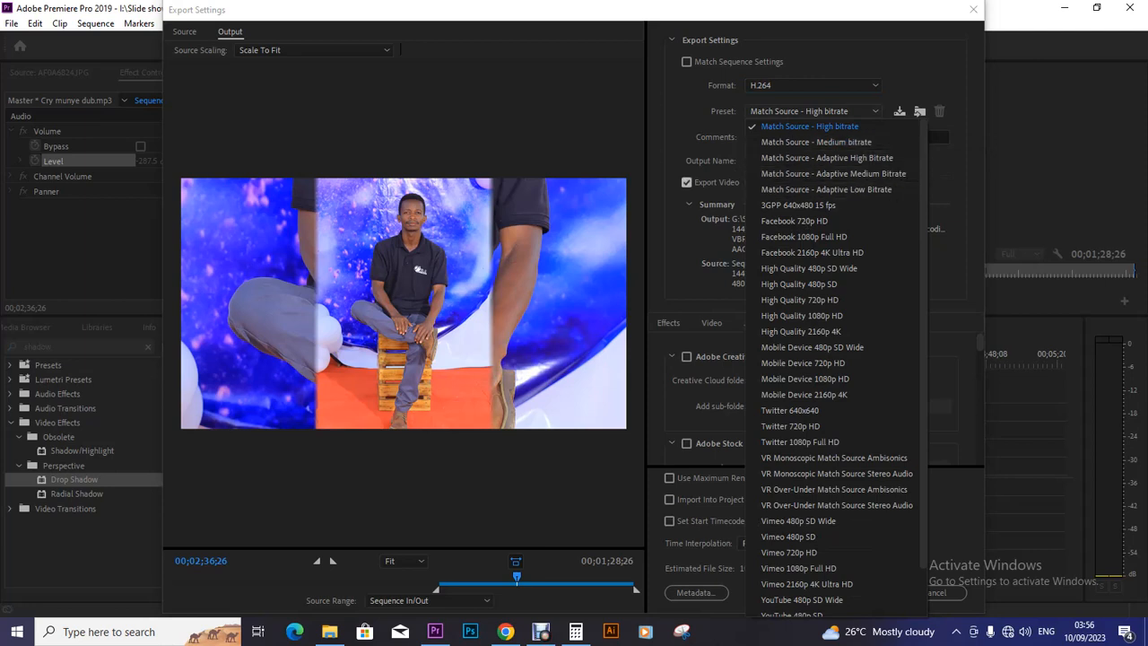
pyautogui.click(671, 193)
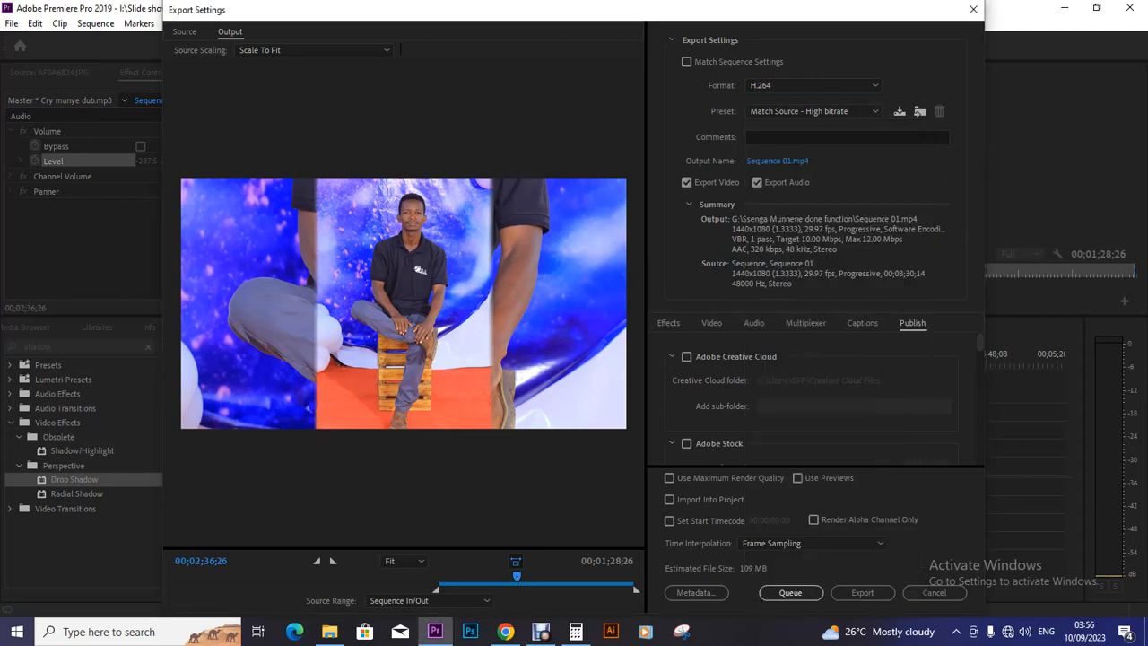
pyautogui.click(812, 110)
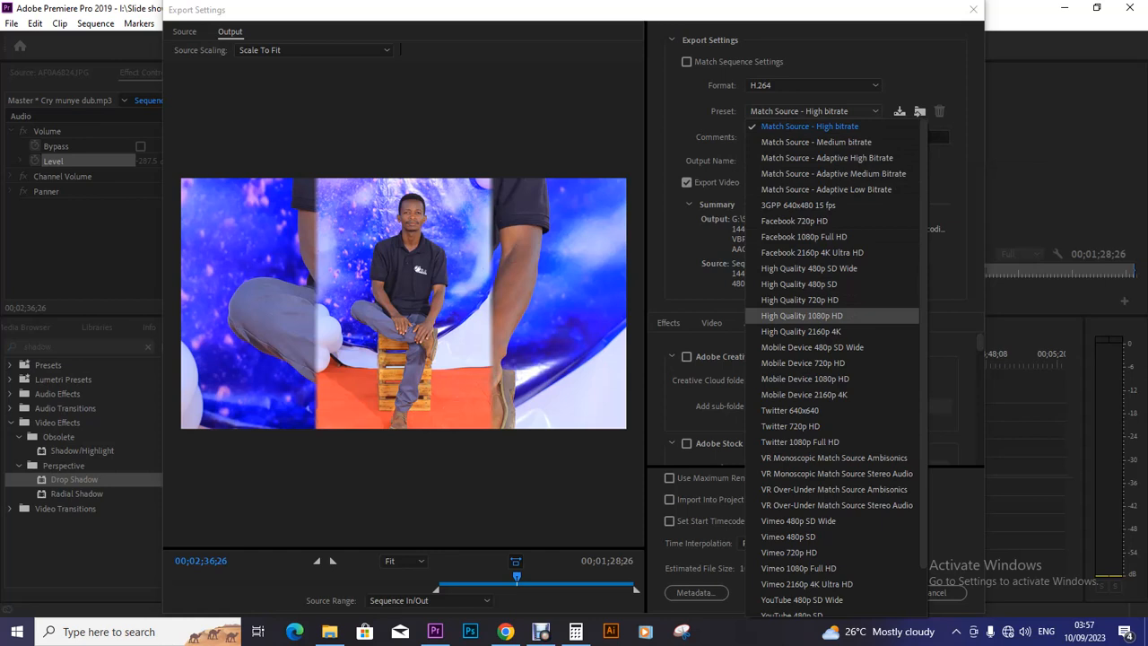
pyautogui.click(801, 315)
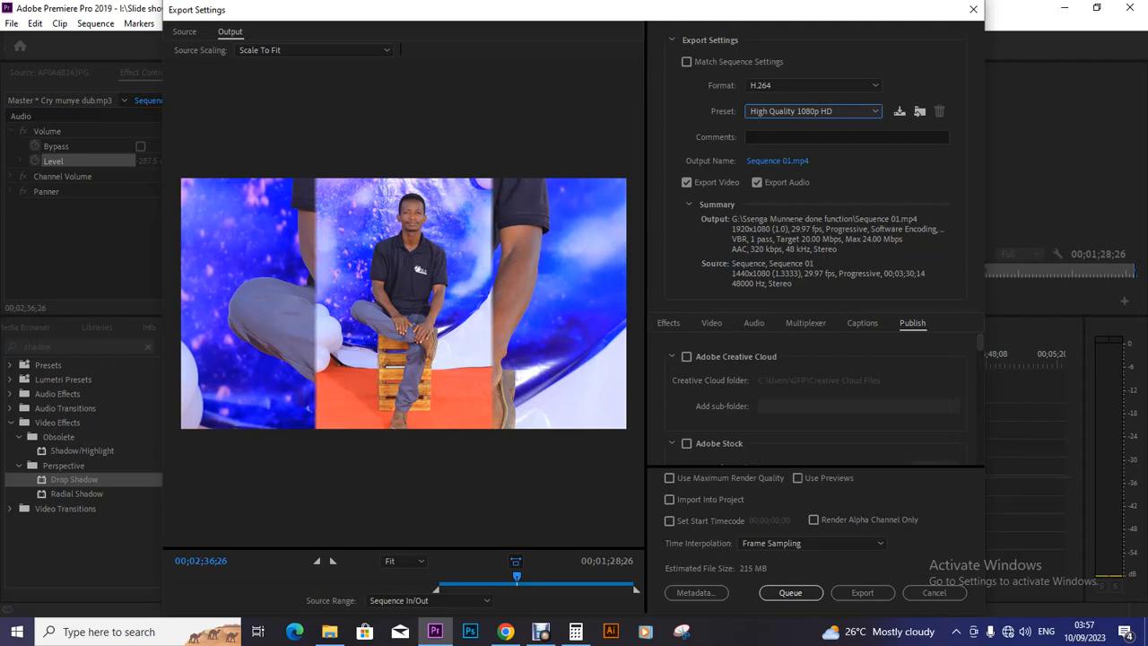
# Step: Preview how the slides fill the frame at several points of the export range, up to 00;03;02;14
pyautogui.click(496, 578)
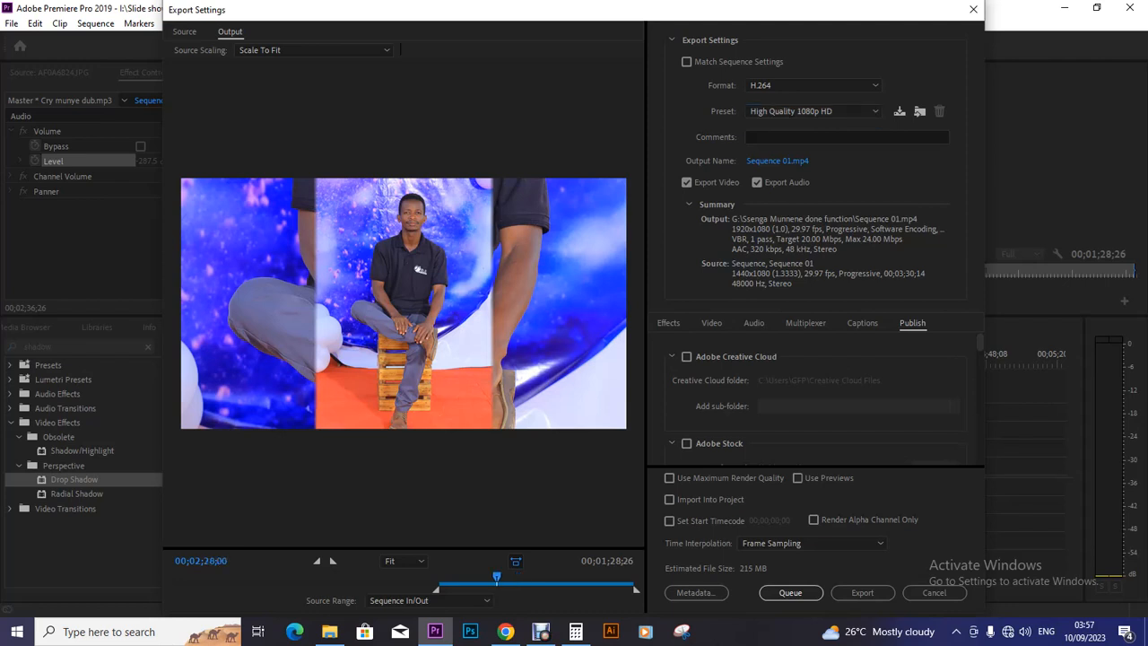
pyautogui.click(528, 578)
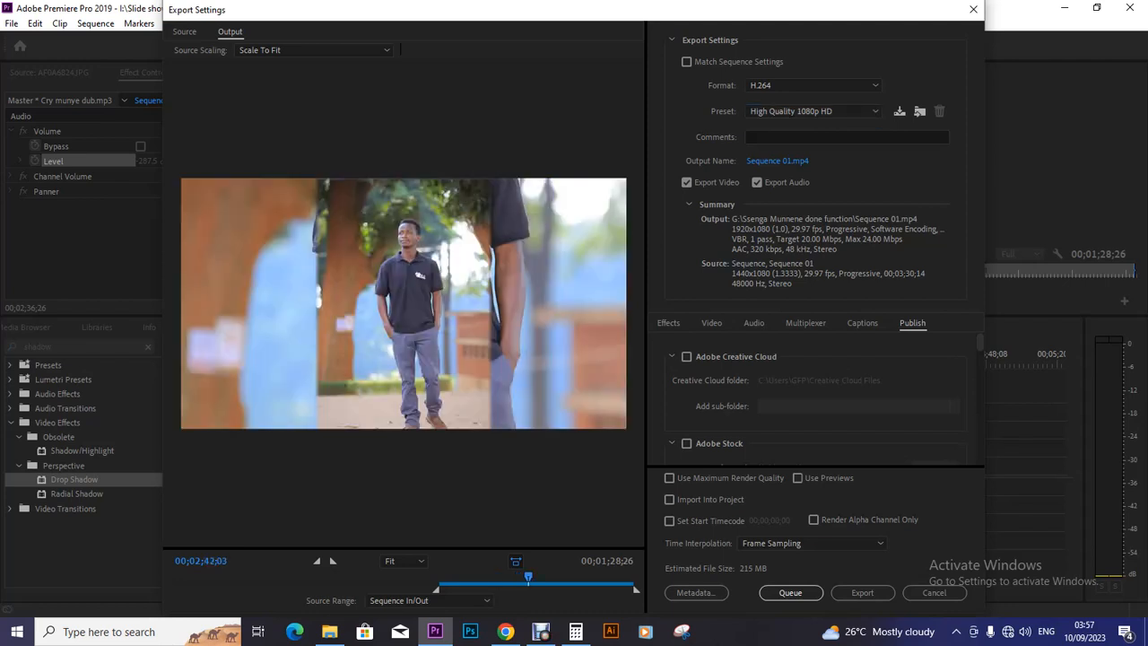
pyautogui.click(549, 579)
pyautogui.click(572, 578)
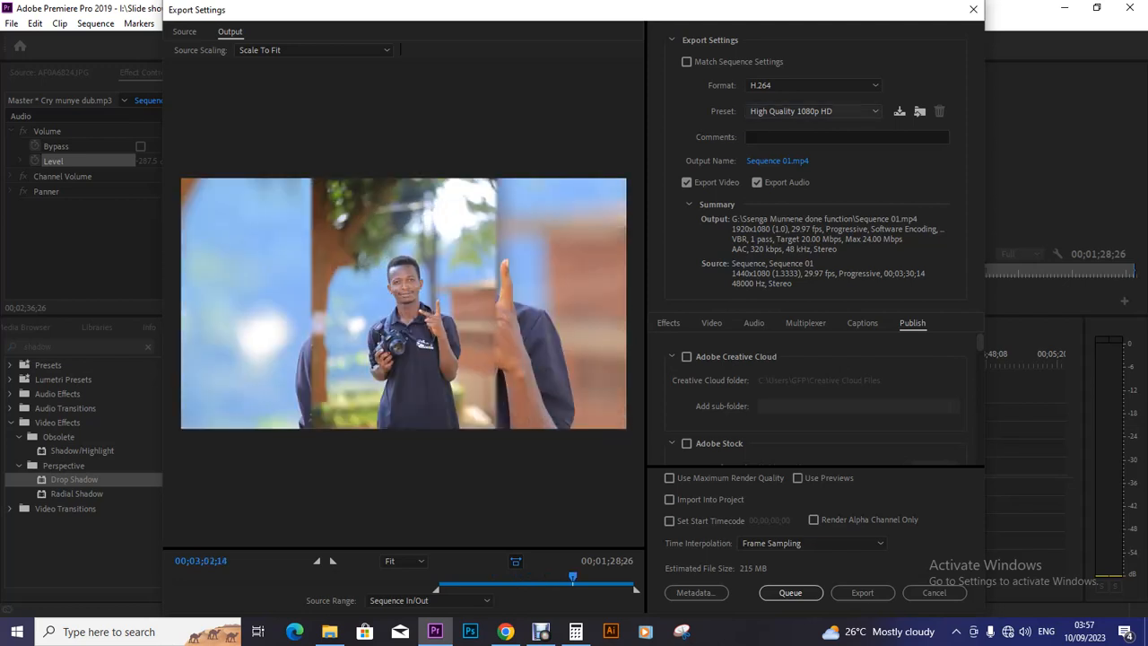
# Step: Switch the export preset to Match Source - Medium bitrate
pyautogui.click(813, 111)
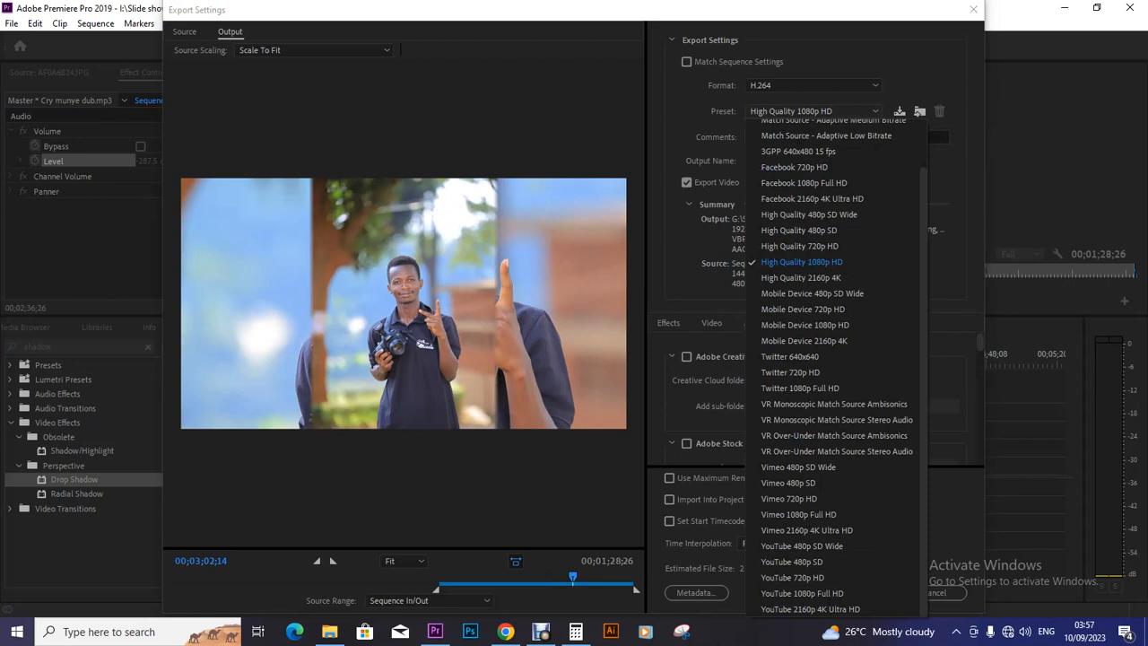
pyautogui.scroll(3, 834, 358)
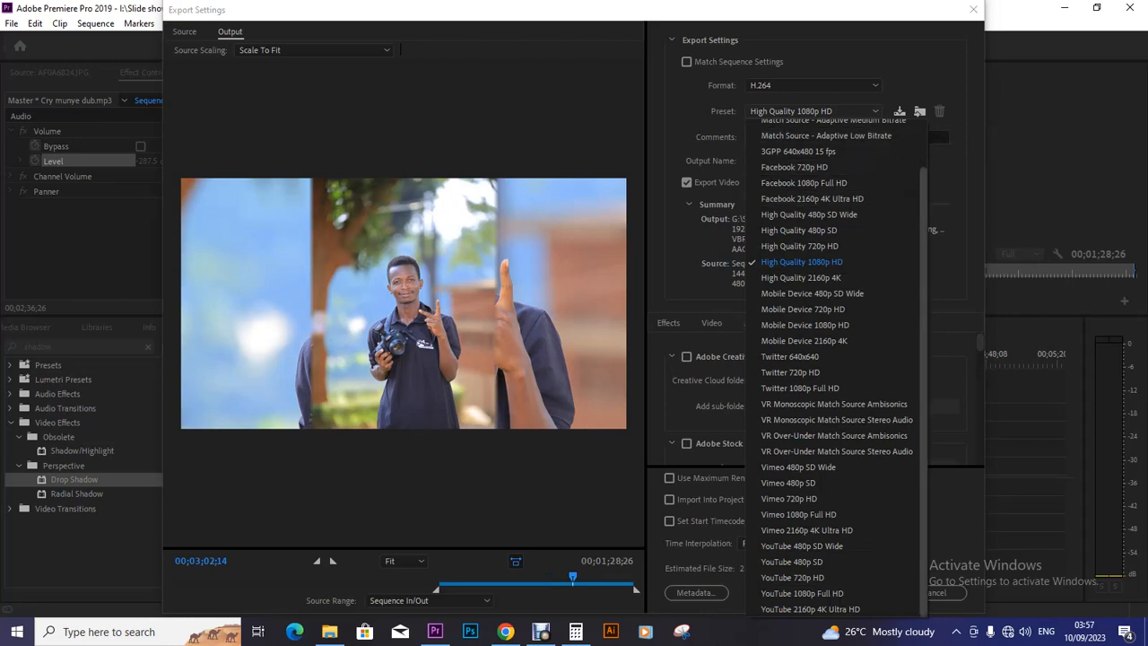
pyautogui.scroll(1, 825, 157)
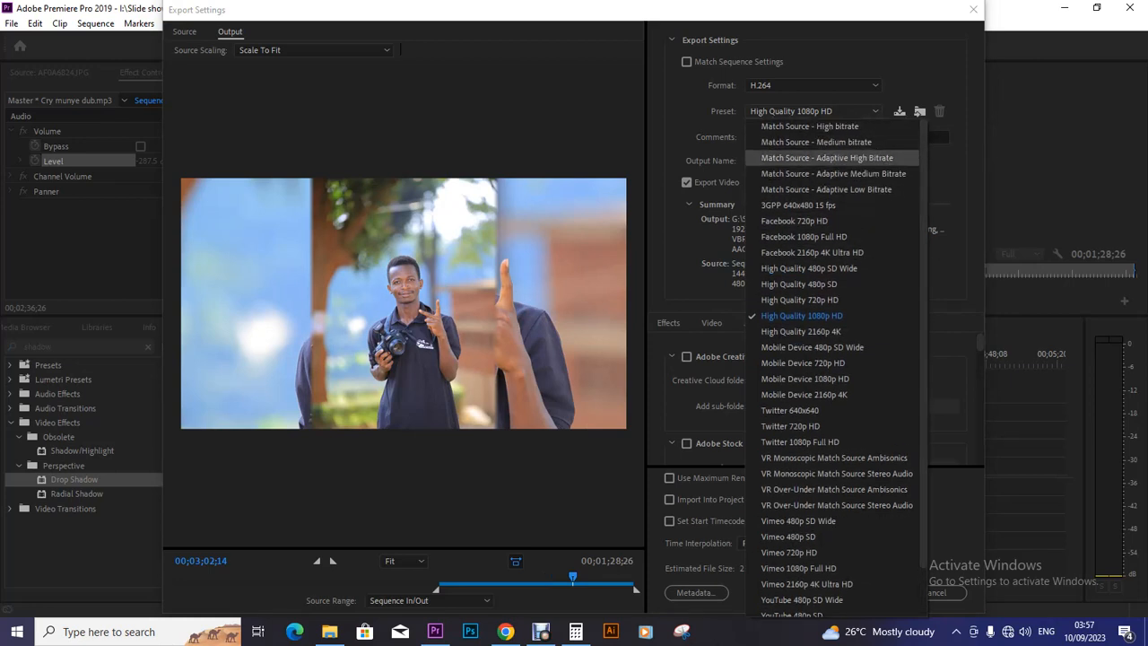
pyautogui.click(816, 142)
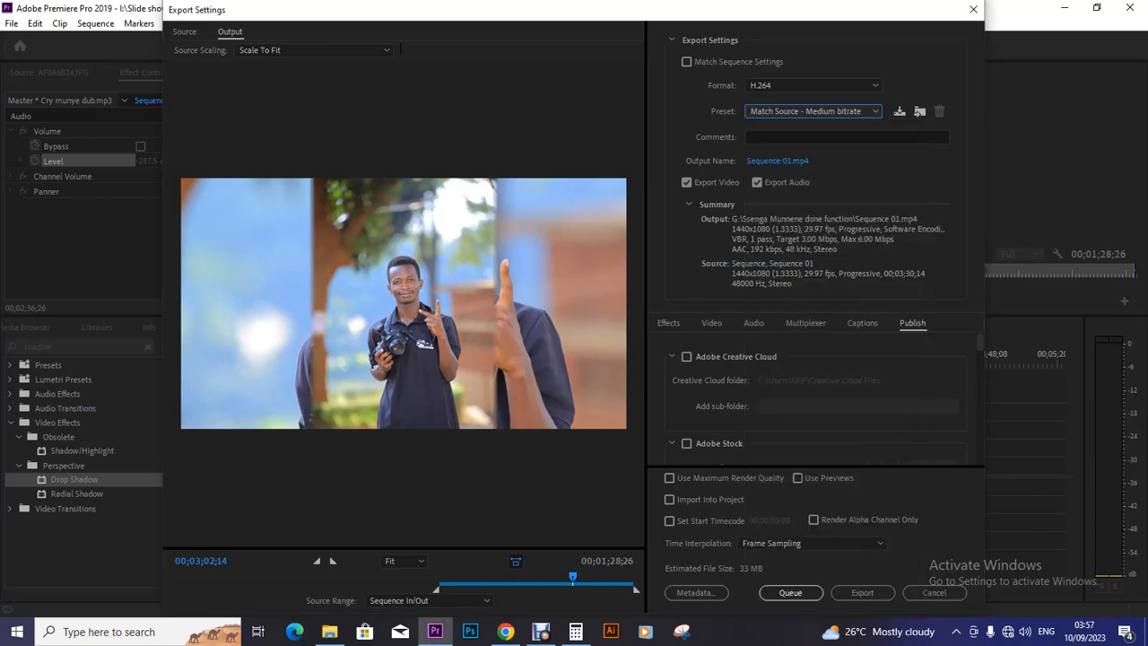
# Step: Set the export preset to Match Source - High bitrate
pyautogui.click(814, 111)
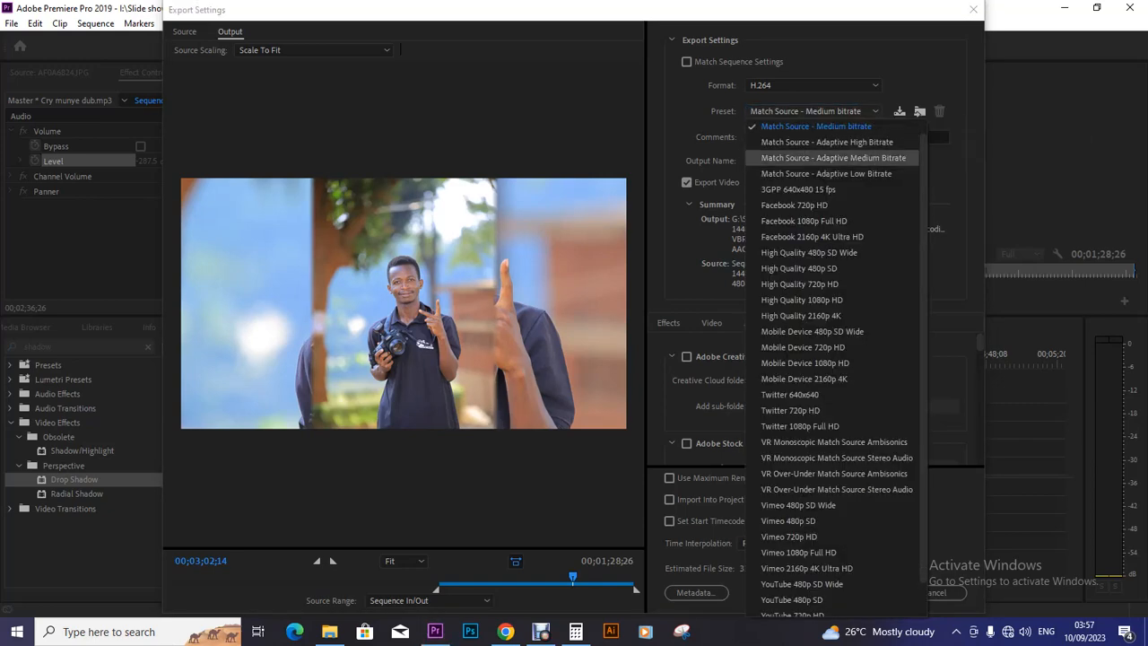
pyautogui.moveTo(923, 215); pyautogui.dragTo(923, 193)
pyautogui.click(818, 126)
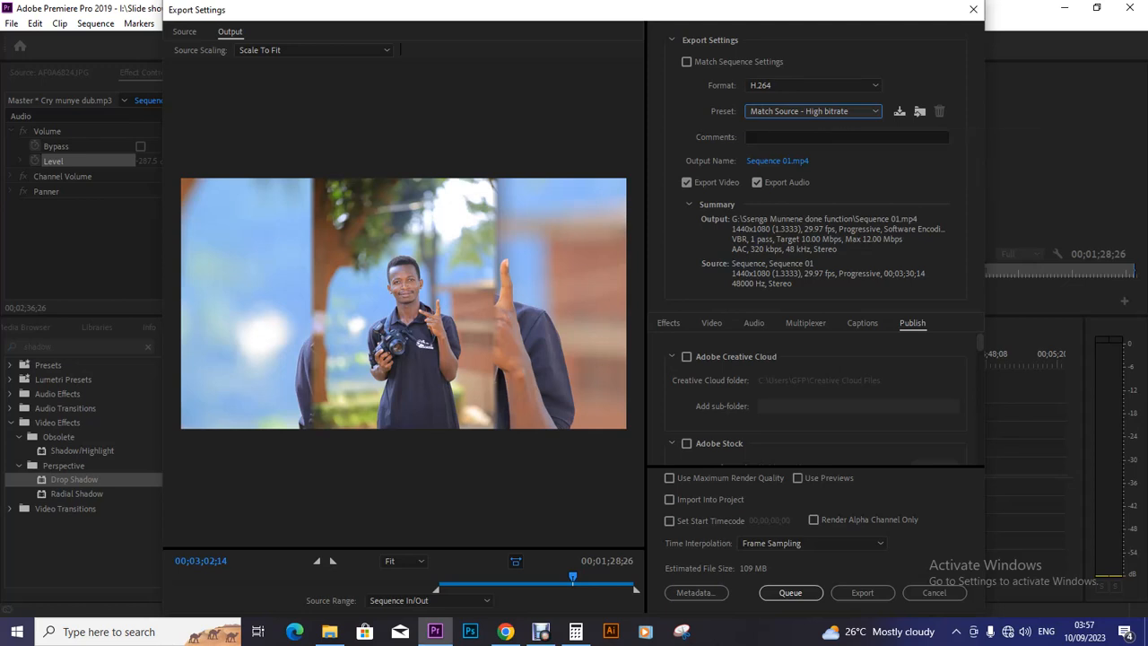
# Step: Name the export's output file "Photo Sline with edge feather" and save it as an MP4 in the current folder
pyautogui.scroll(-6, 816, 395)
pyautogui.scroll(-5, 816, 395)
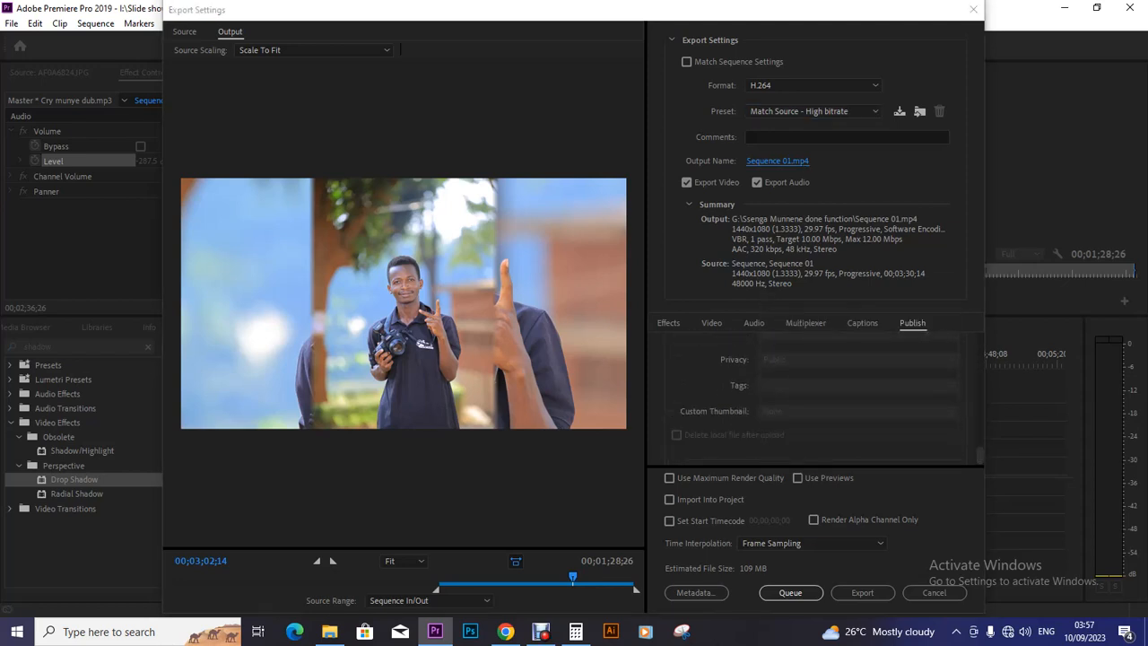
pyautogui.click(777, 161)
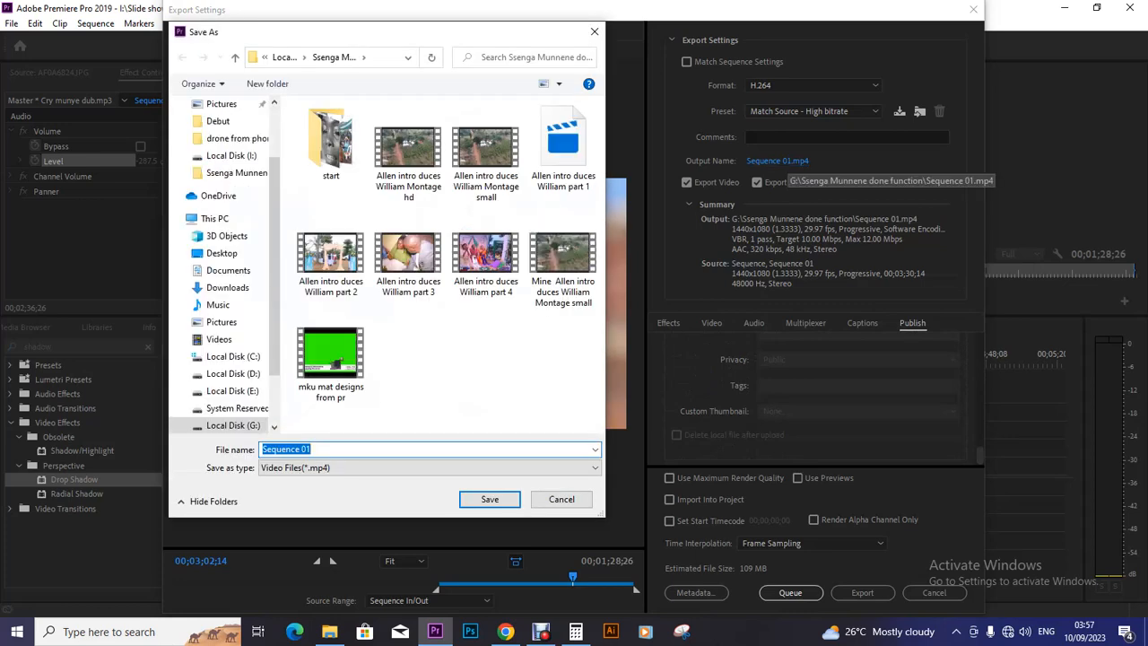
pyautogui.write('Ph')
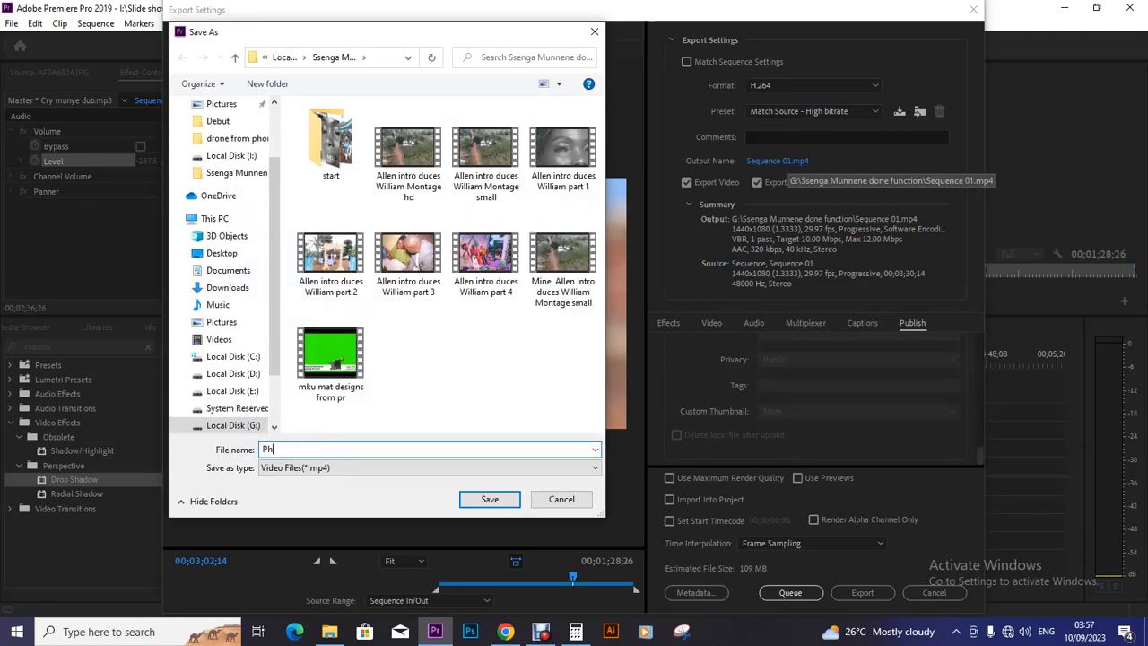
pyautogui.write('to')
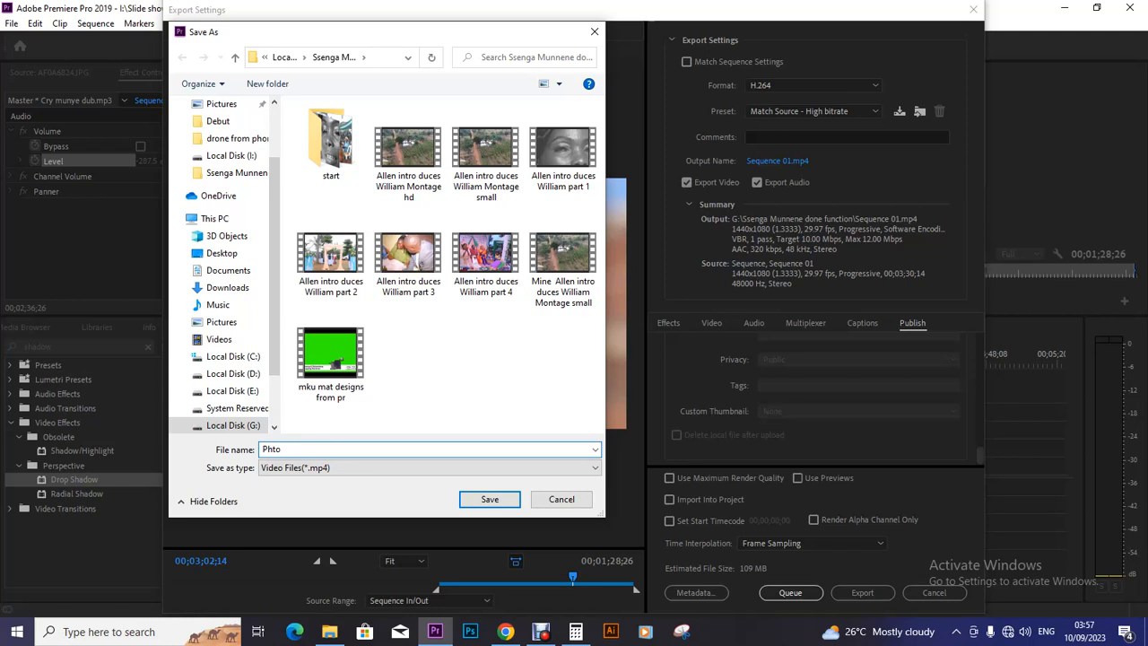
pyautogui.press('BackSpace')
pyautogui.press('BackSpace')
pyautogui.write('oto Sline with edge feathe')
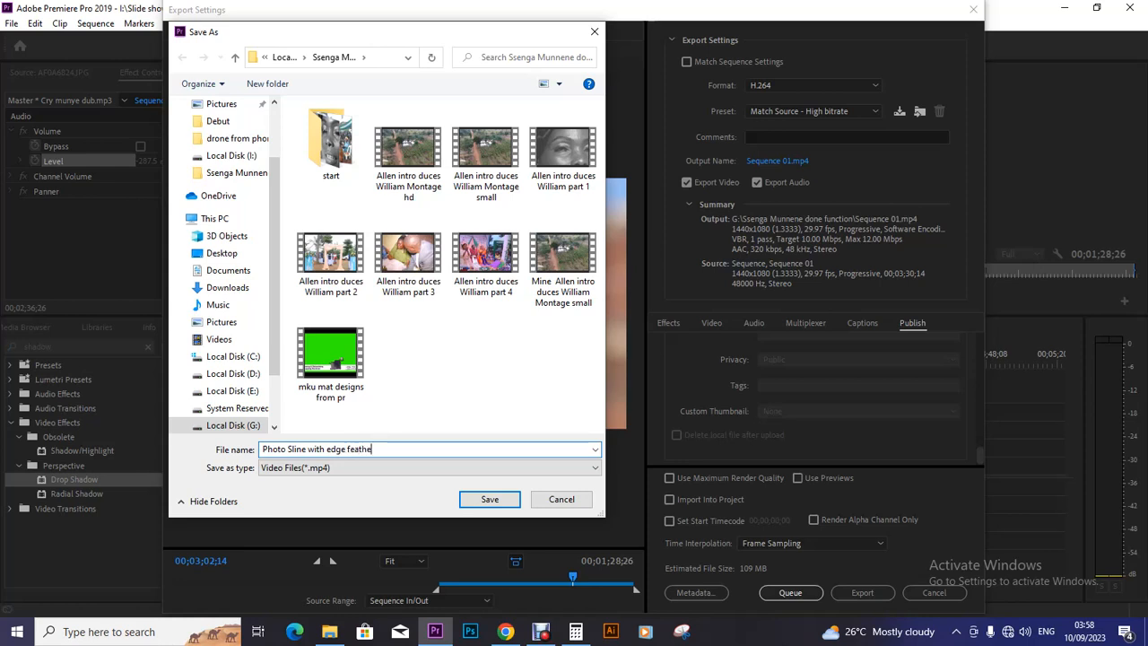
pyautogui.write('r')
pyautogui.press('Return')
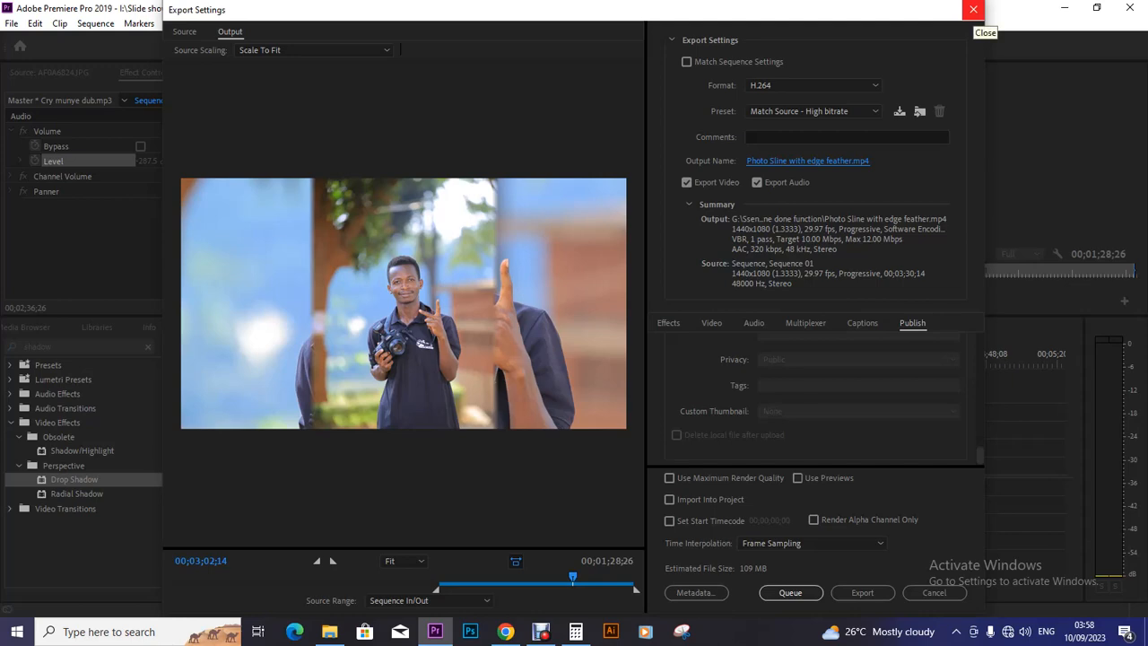
# Step: Confirm the output file name and location again, and close the export settings without exporting
pyautogui.click(807, 160)
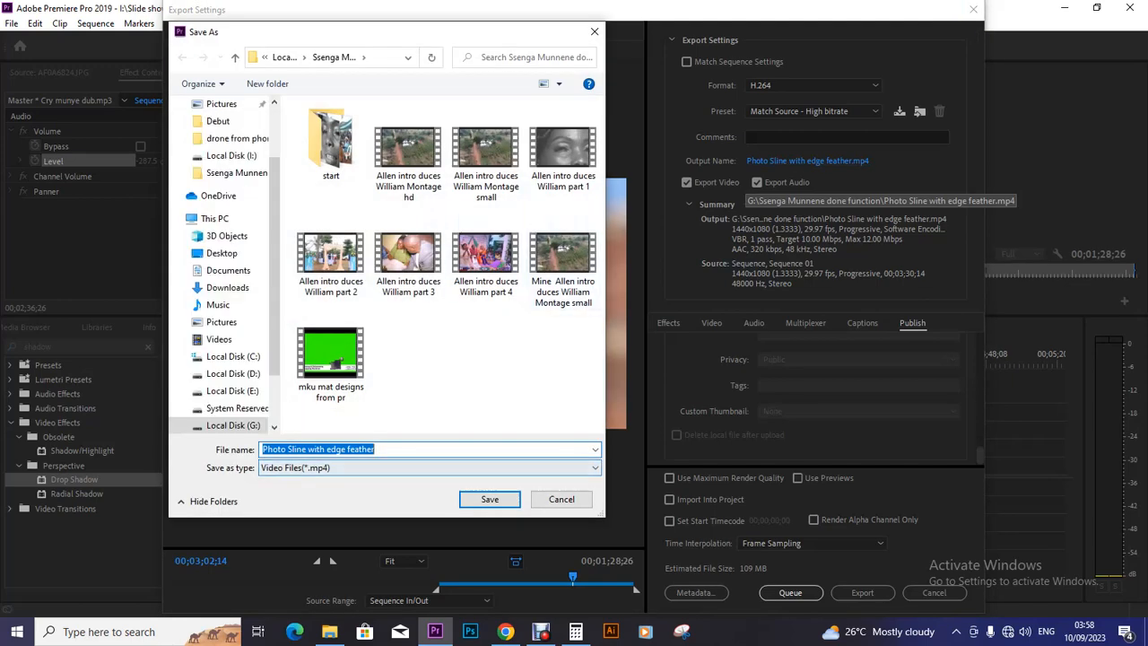
pyautogui.press('Return')
pyautogui.click(973, 9)
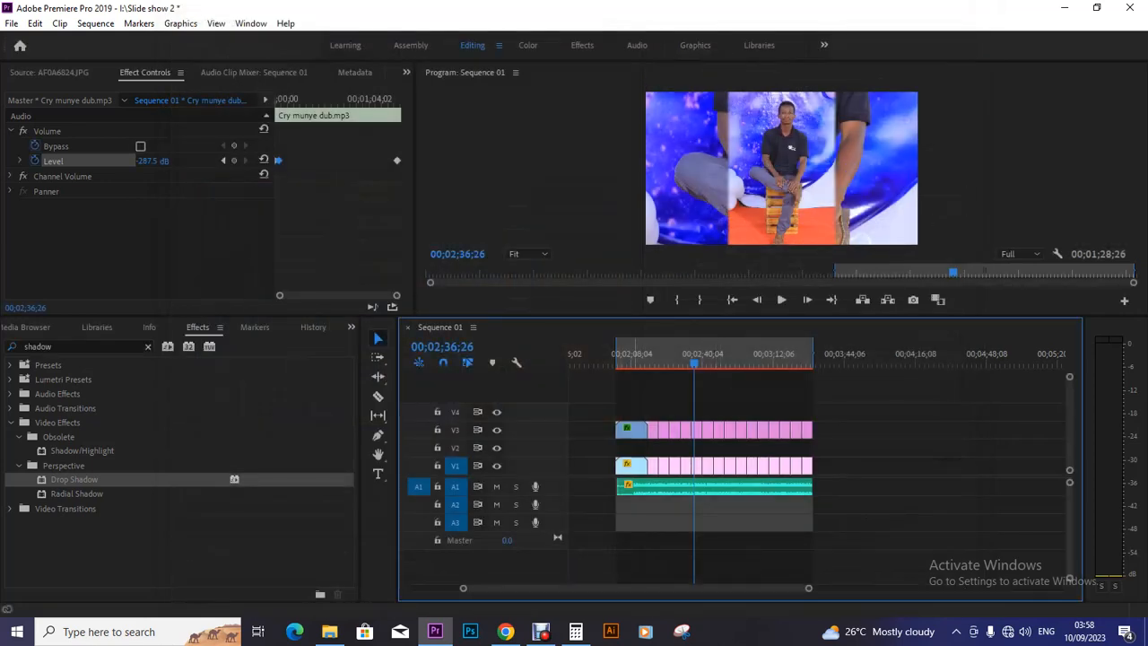
# Step: Move the playhead to 00;02;09;03 and select the AF0A6825.JPG clip on track V1
pyautogui.click(632, 353)
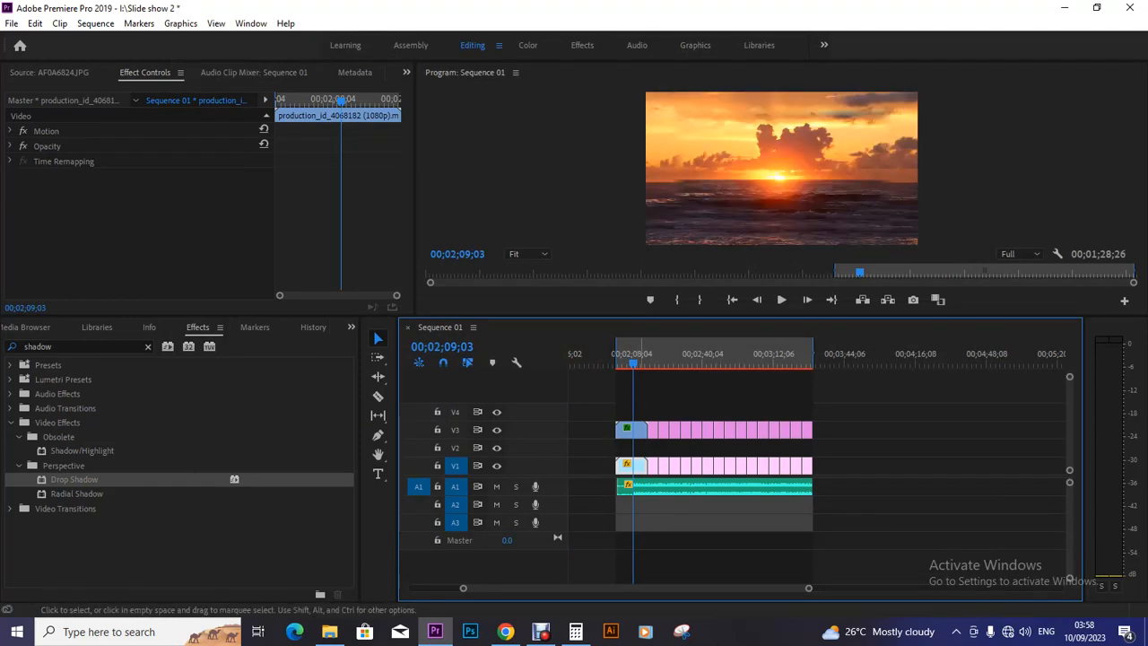
pyautogui.rightClick(656, 466)
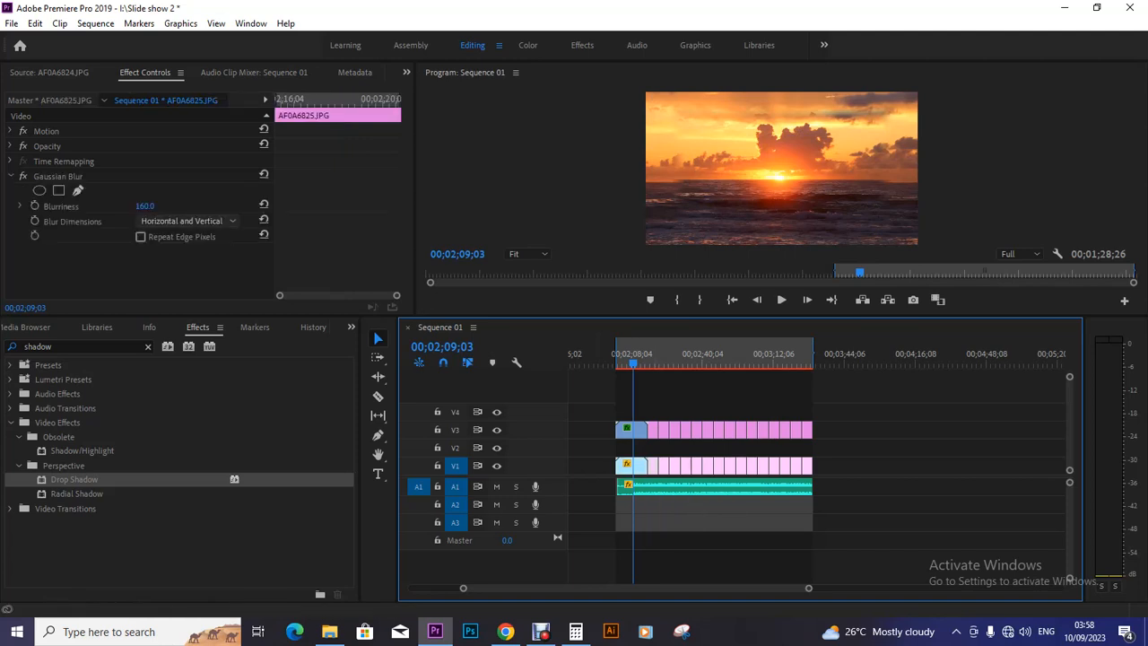
# Step: Move the playhead to 00;02;18;14 and raise the Gaussian Blur Blurriness of the AF0A6825.JPG clip on track V1 to 295
pyautogui.moveTo(633, 363); pyautogui.dragTo(654, 362)
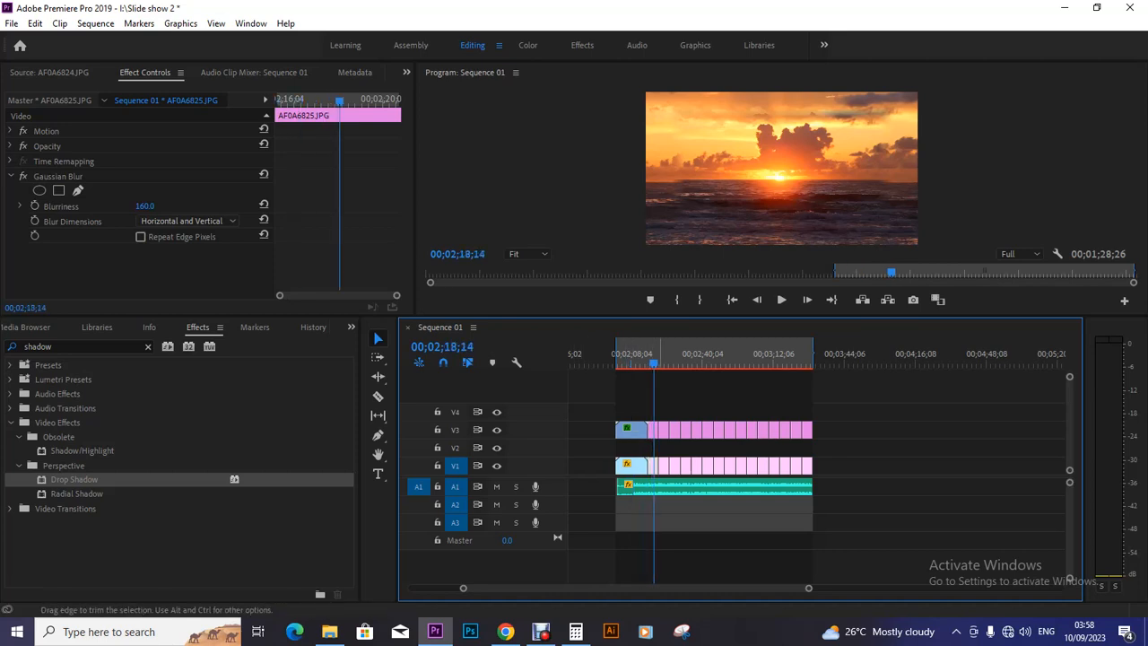
pyautogui.click(672, 392)
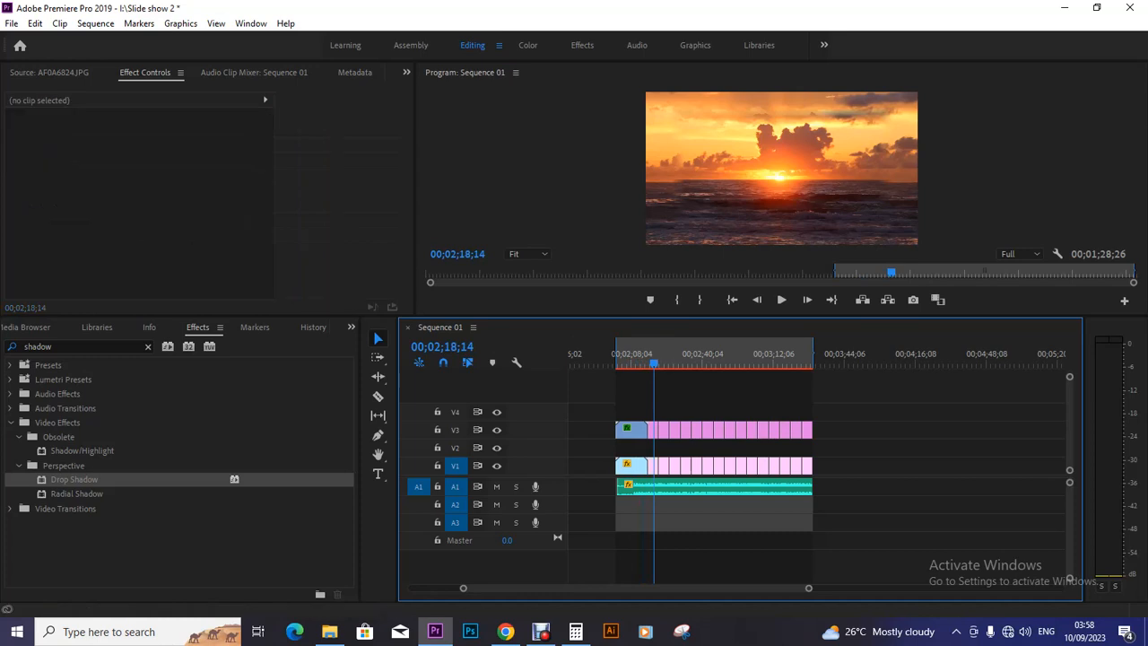
pyautogui.click(656, 465)
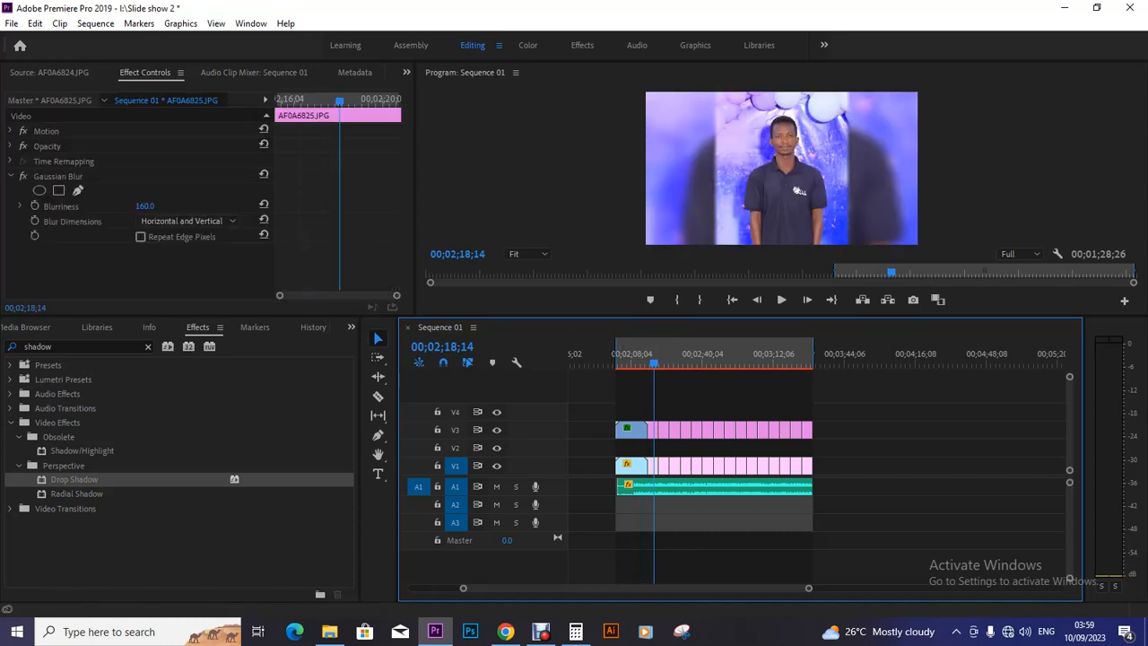
pyautogui.moveTo(145, 206); pyautogui.dragTo(258, 206)
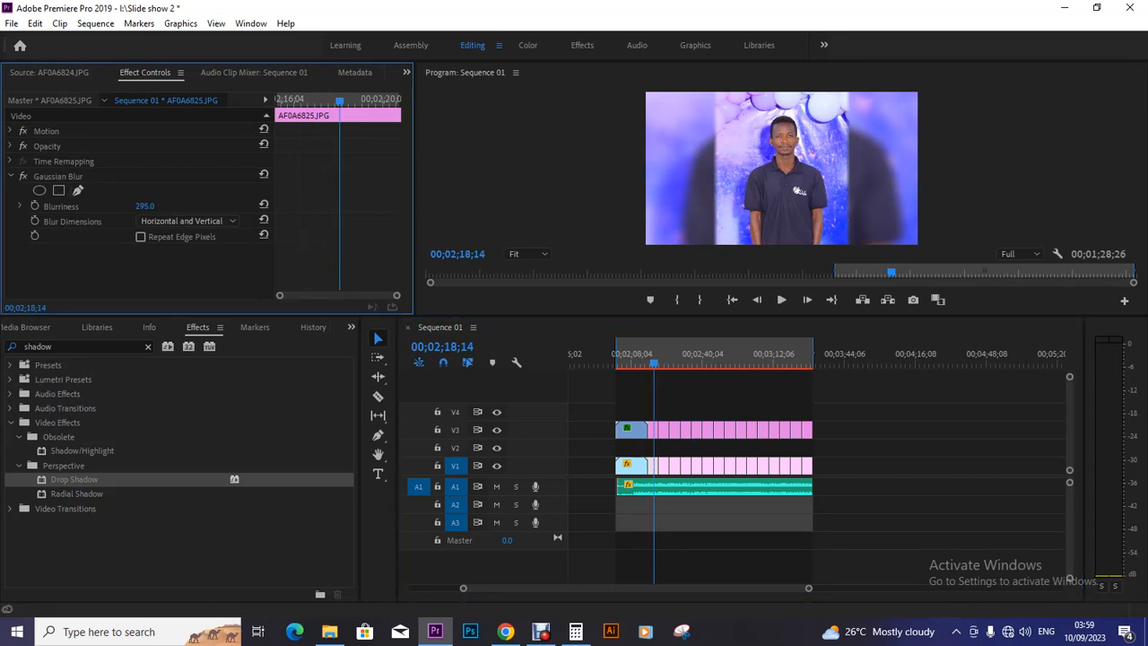
# Step: Copy the Gaussian Blur effect from the AF0A6825.JPG clip and paste it onto the production_id_4068182 video clip on track V1
pyautogui.click(11, 175)
pyautogui.click(59, 176)
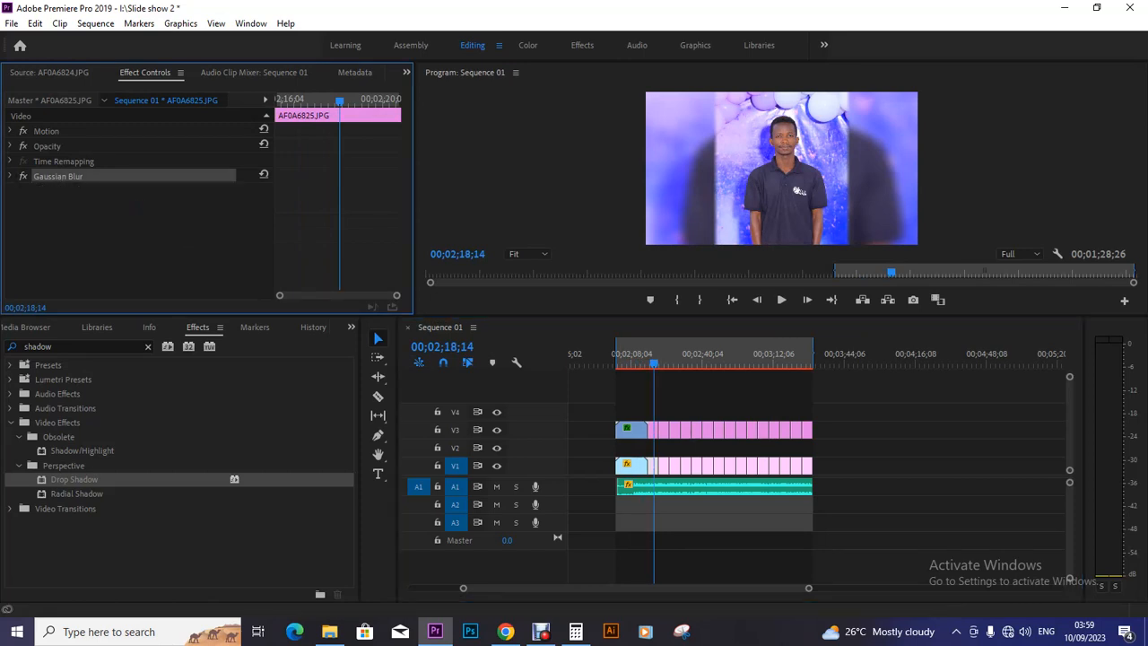
pyautogui.click(630, 355)
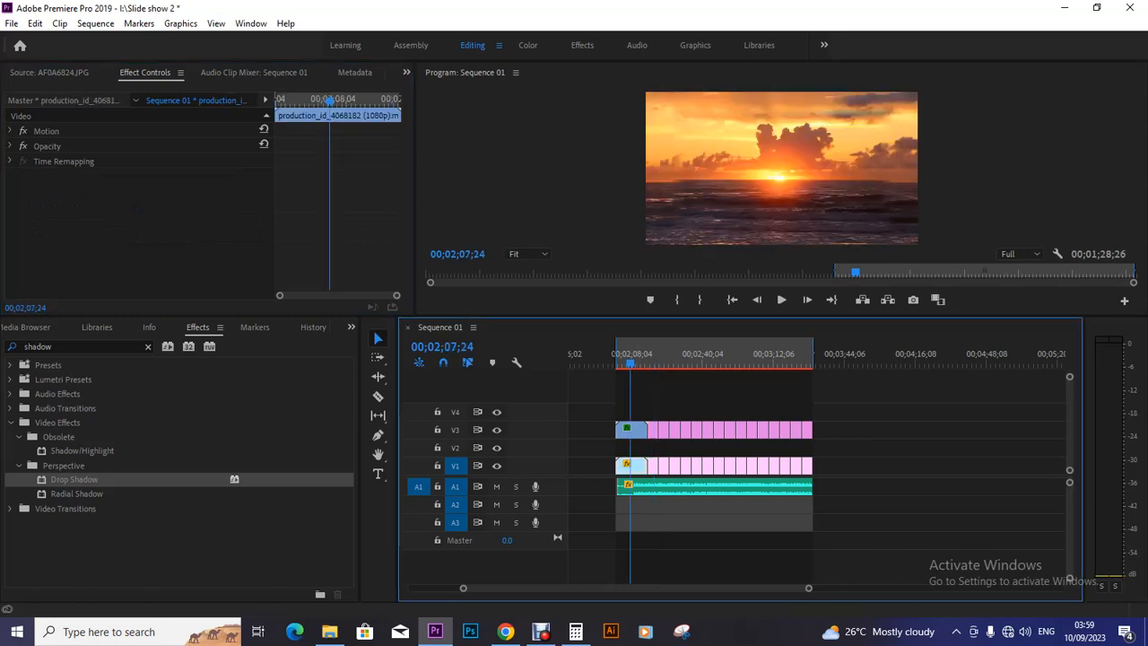
pyautogui.hotkey('ctrl', 'v')
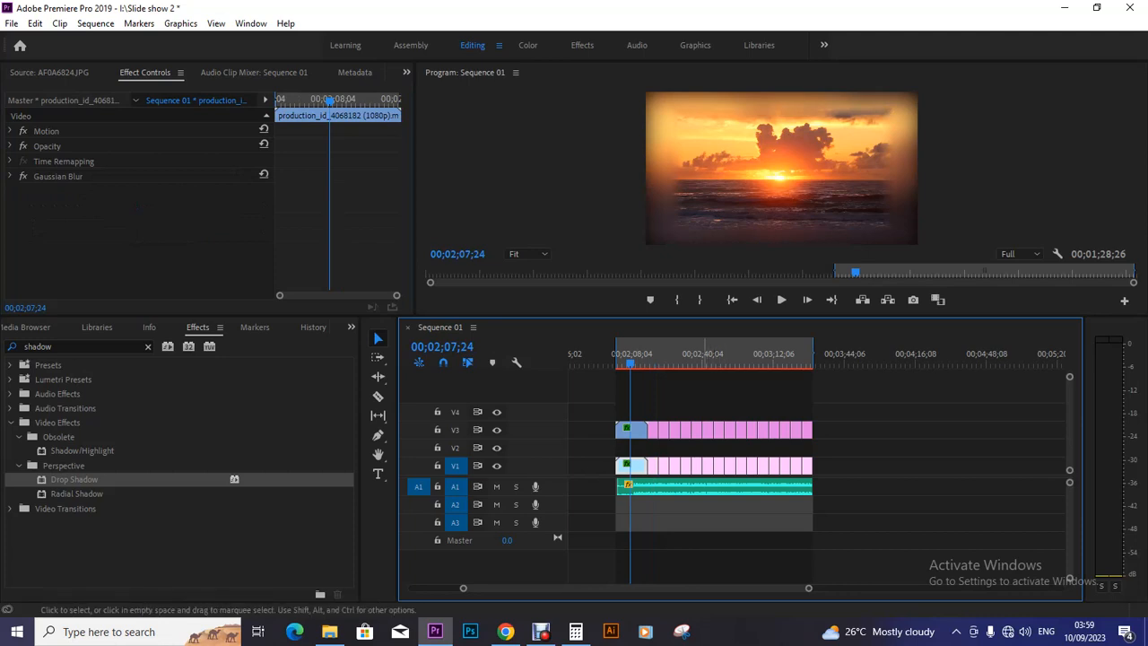
# Step: Move the playhead to 00;02;22;29 and paste the copied Gaussian Blur onto the IMG_6289.JPG clip on track V1
pyautogui.press('Down')
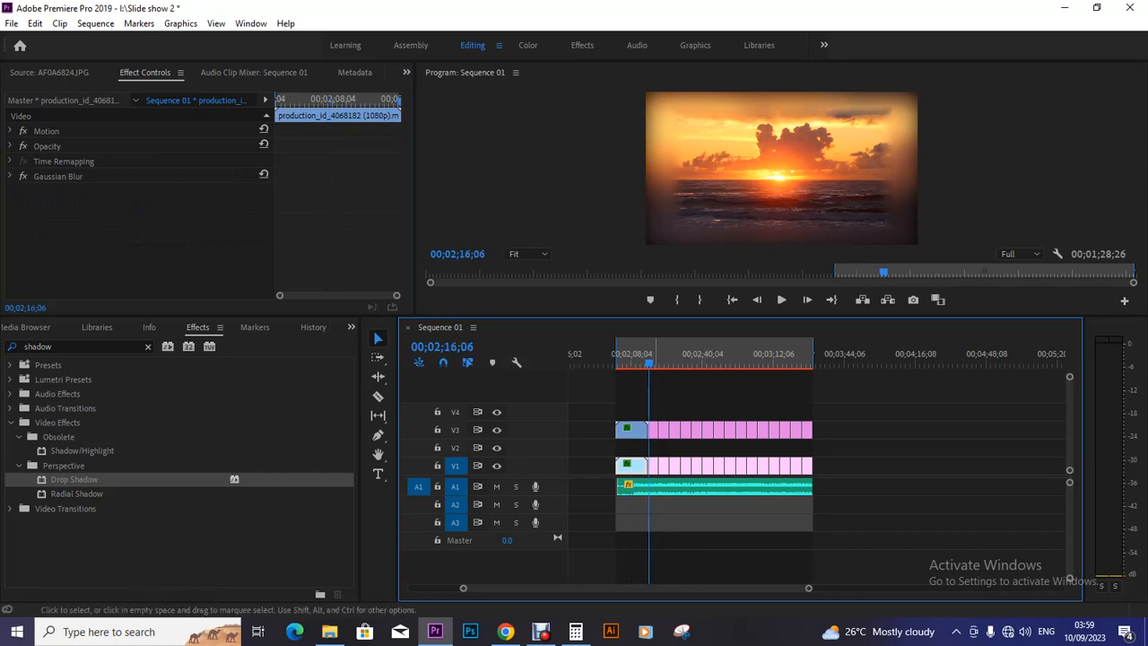
pyautogui.press('Down')
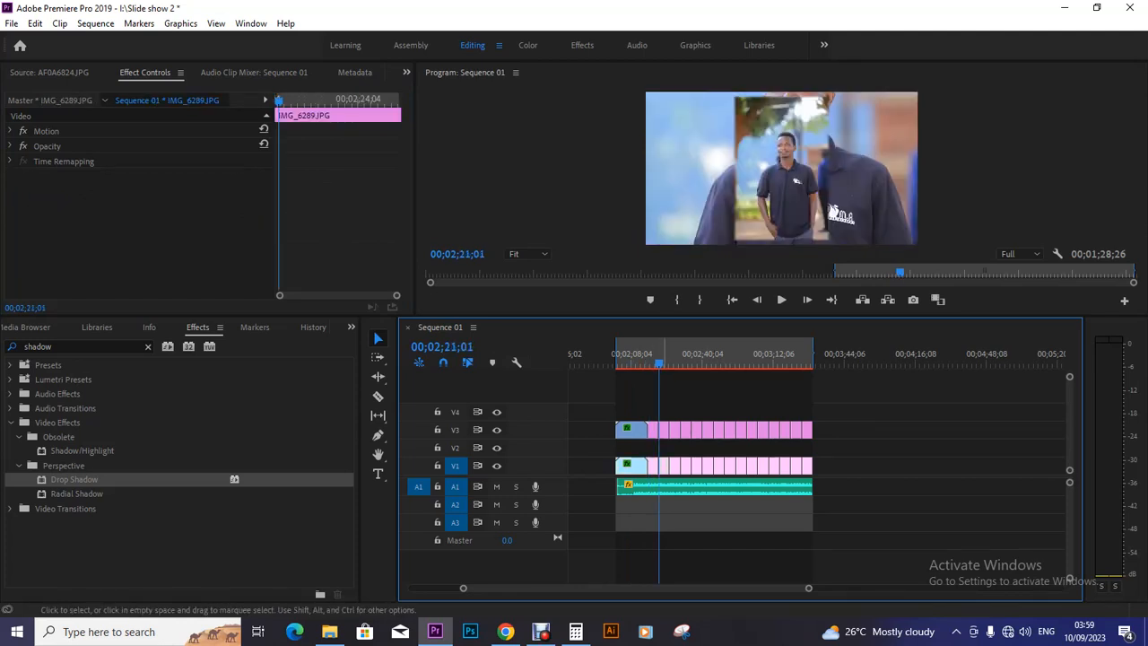
pyautogui.moveTo(664, 363); pyautogui.dragTo(667, 363)
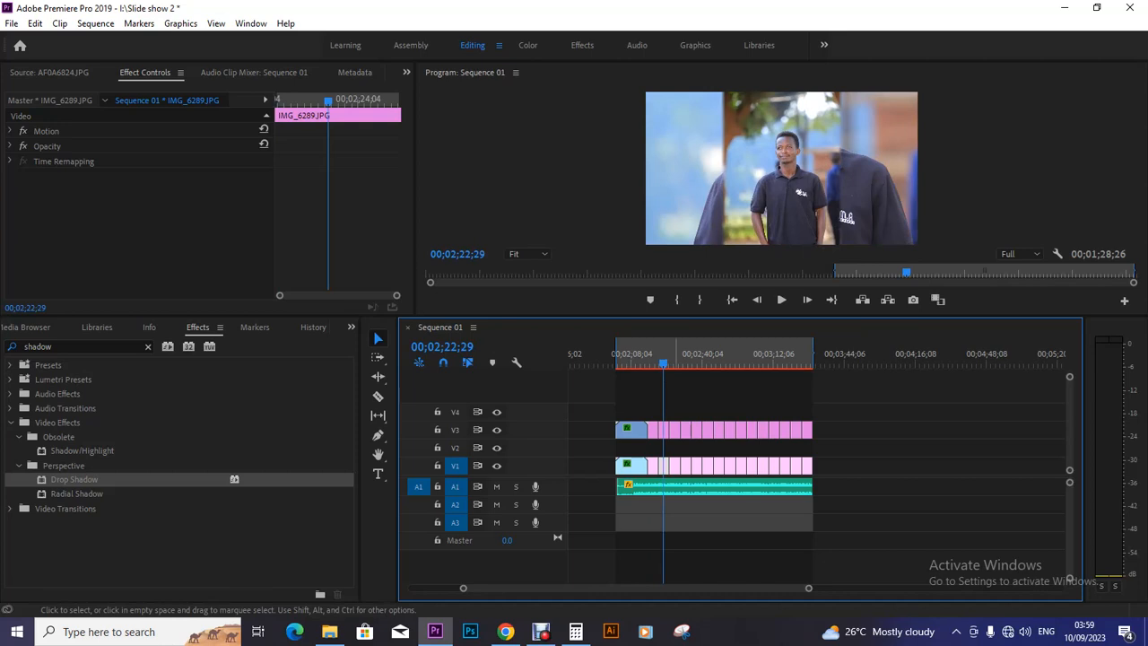
pyautogui.click(677, 399)
pyautogui.click(666, 466)
pyautogui.click(655, 465)
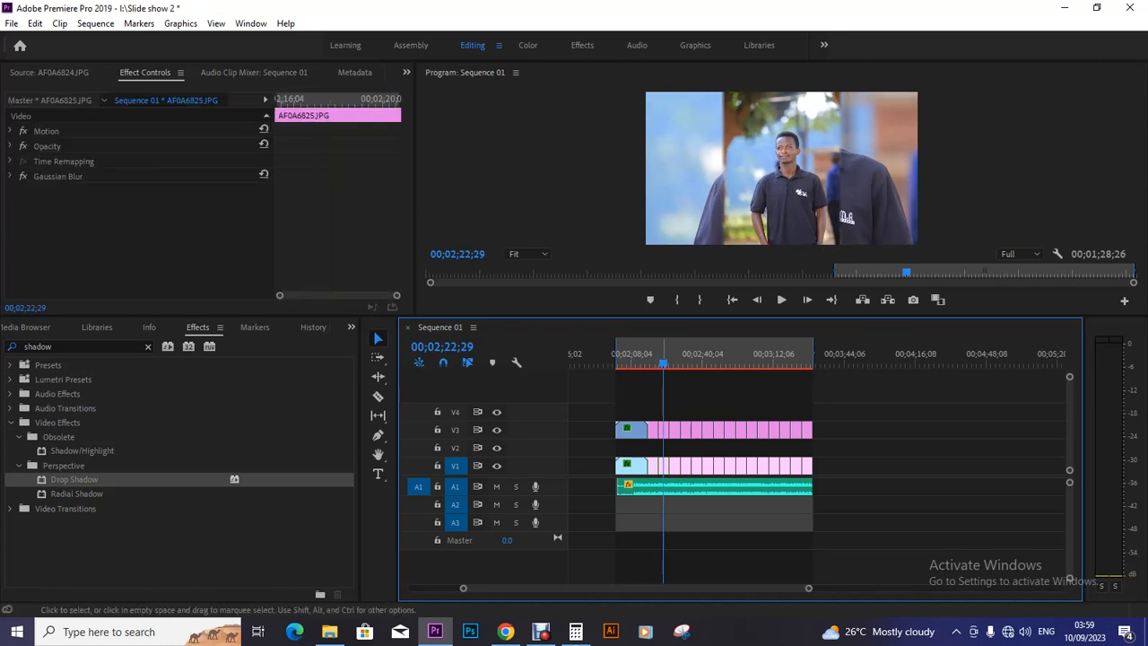
pyautogui.click(664, 465)
pyautogui.hotkey('ctrl', 'v')
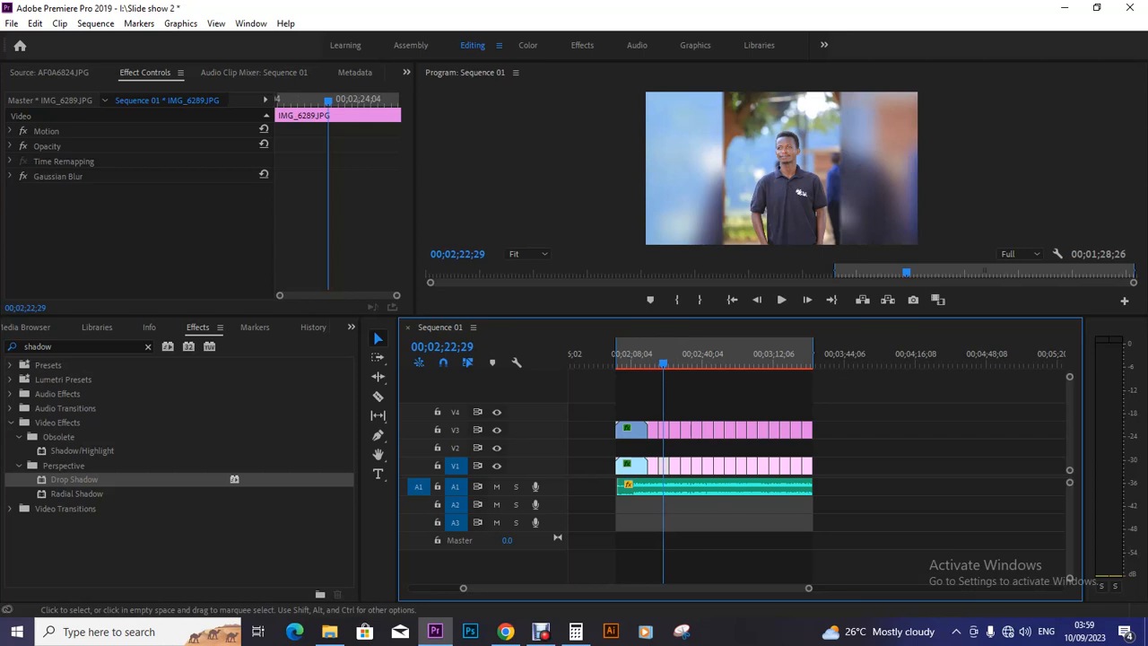
# Step: Paste the copied Gaussian Blur onto the AF0A6828.JPG clip on track V1 and check it with the playhead at 00;02;28;24
pyautogui.click(677, 466)
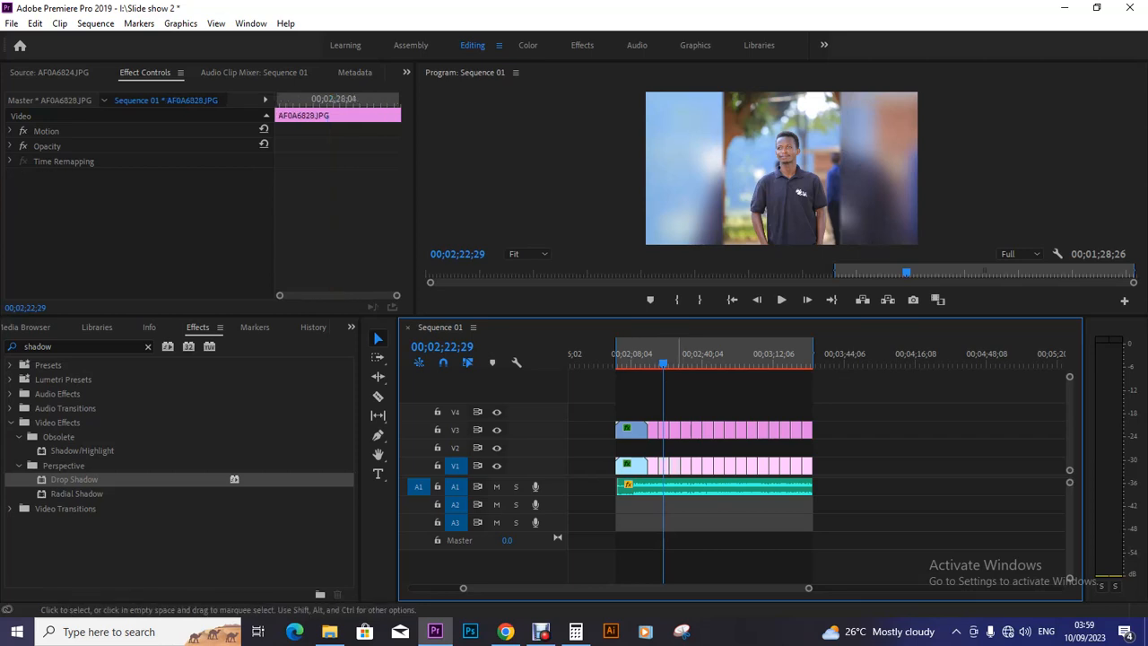
pyautogui.hotkey('ctrl', 'v')
pyautogui.click(687, 467)
pyautogui.click(676, 355)
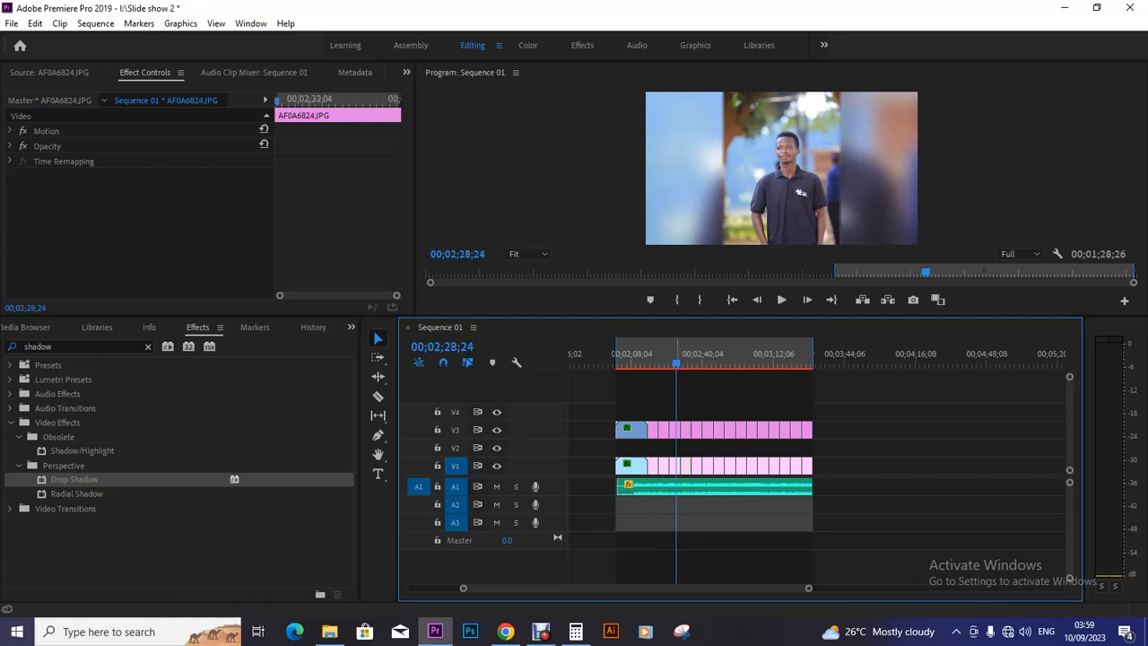
pyautogui.click(675, 466)
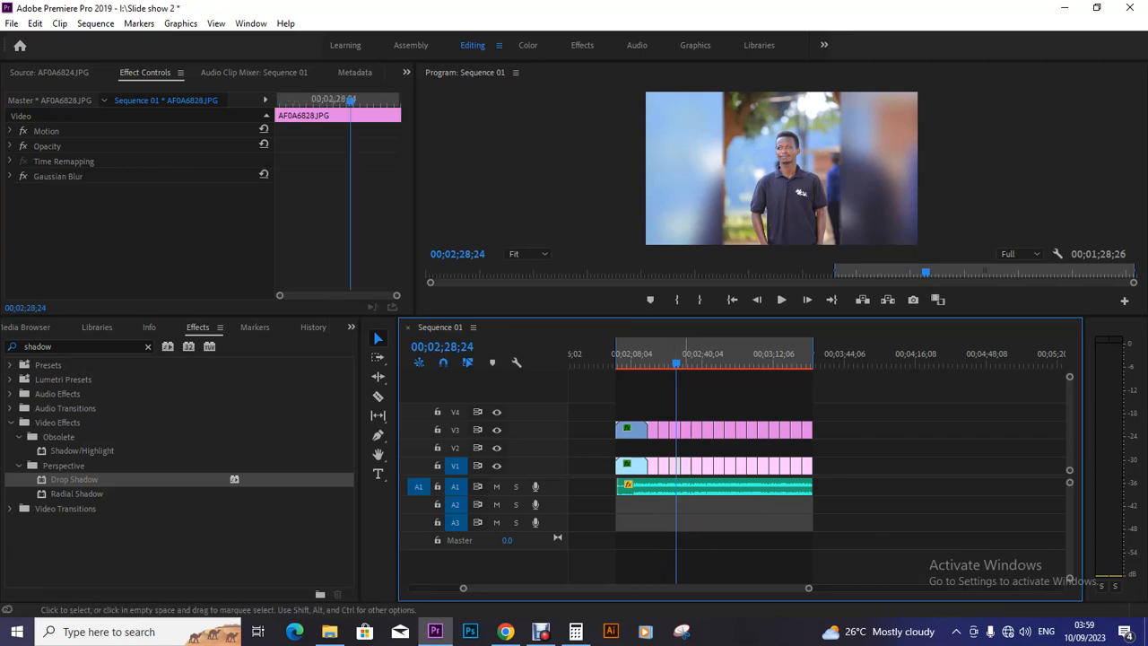
# Step: Paste the copied Gaussian Blur onto the AF0A6824.JPG clip on track V1
pyautogui.click(687, 467)
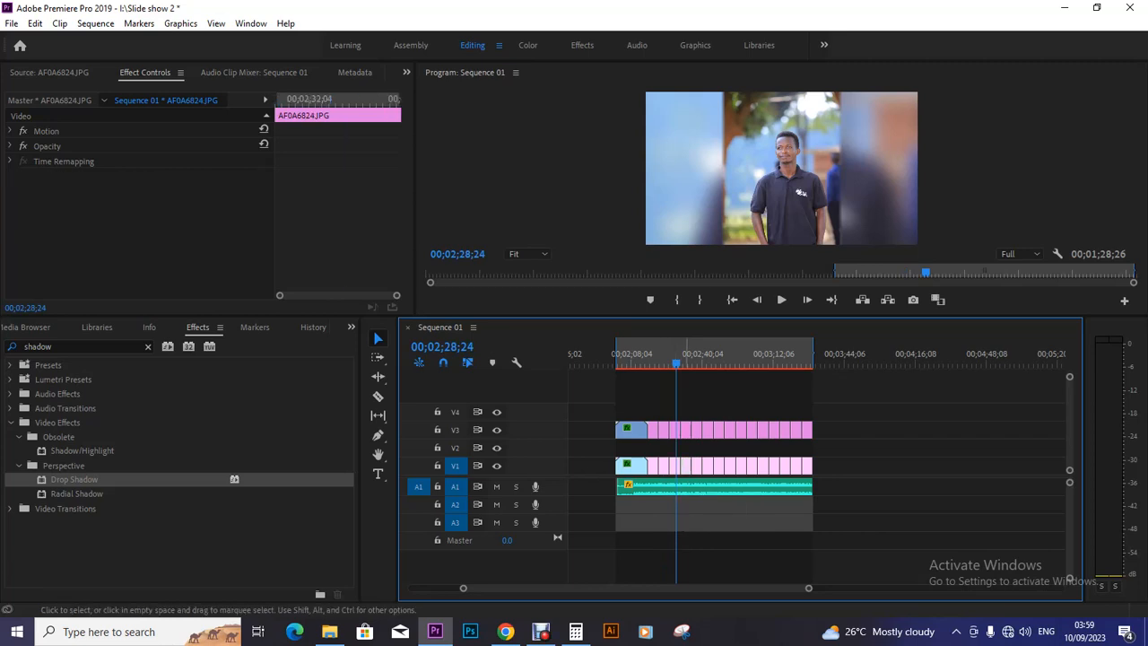
pyautogui.click(676, 466)
pyautogui.click(668, 466)
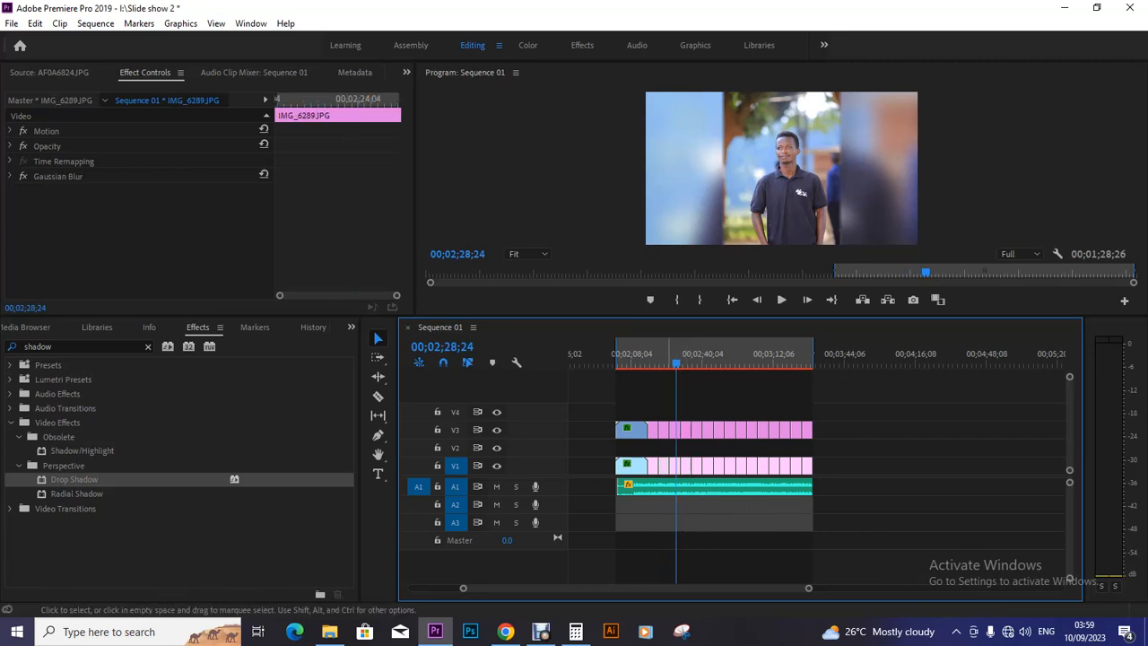
pyautogui.click(675, 466)
pyautogui.press('Down')
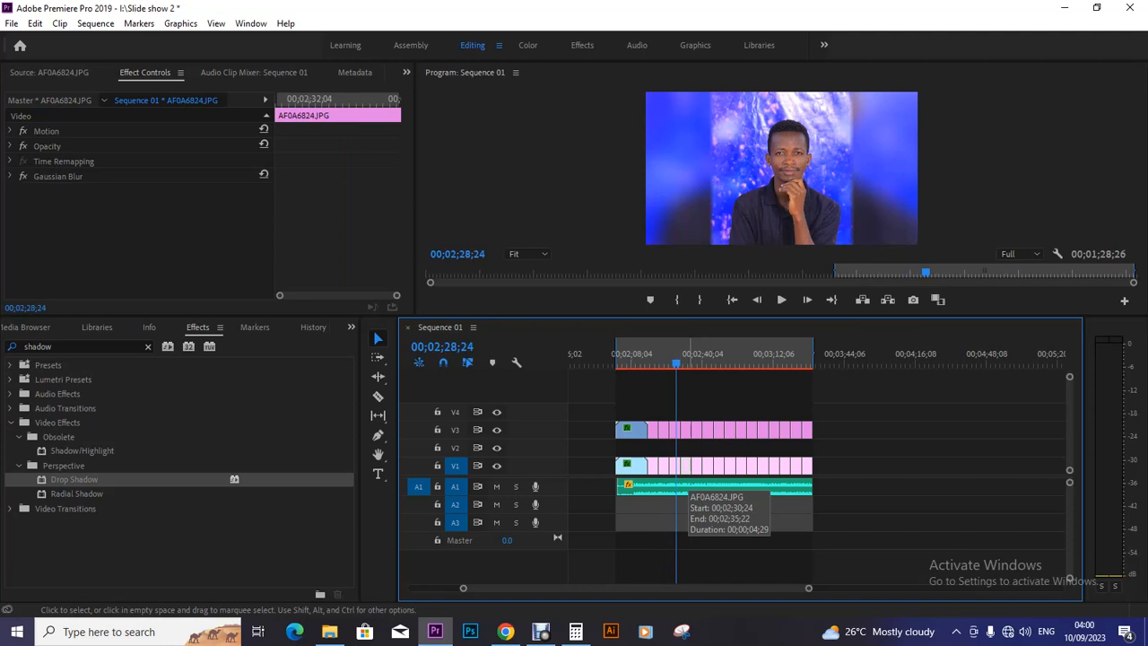
# Step: Paste the copied Gaussian Blur onto the AF0A6826.JPG and IMG_6286.JPG clips on track V1, moving the playhead to 00;02;41;22
pyautogui.click(695, 465)
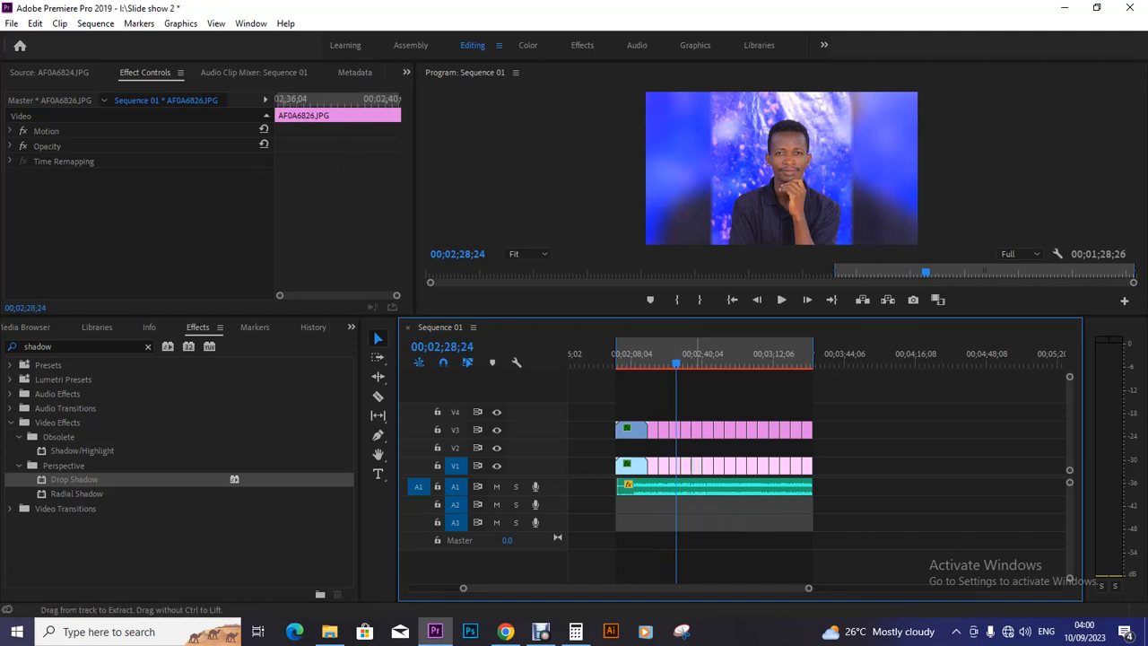
pyautogui.hotkey('ctrl', 'v')
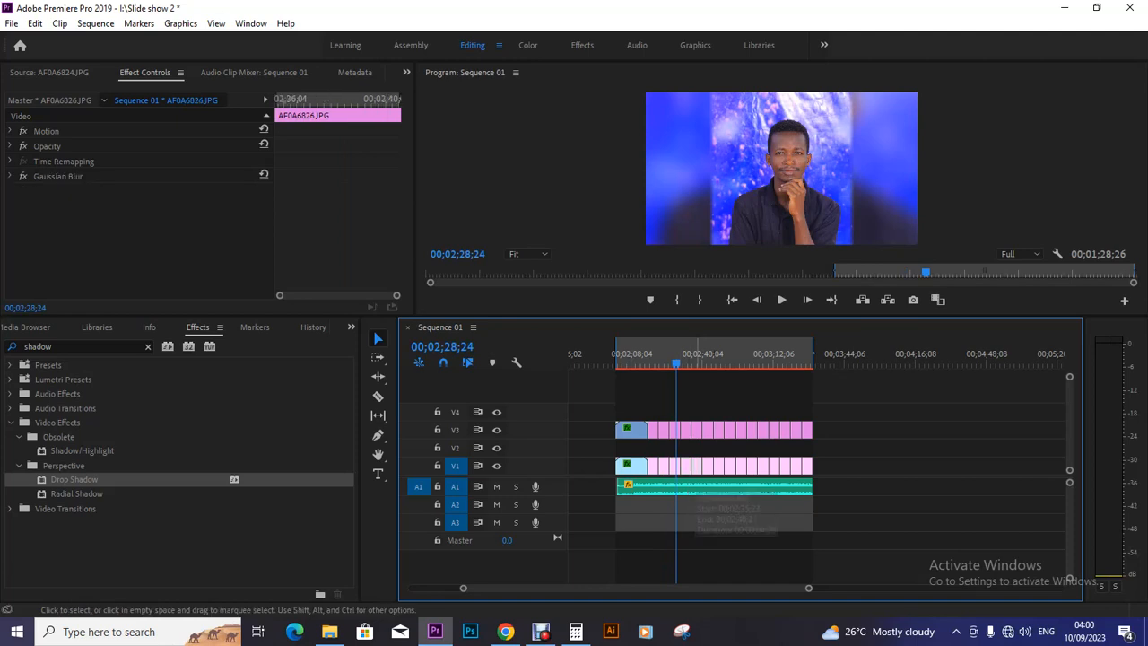
pyautogui.click(697, 354)
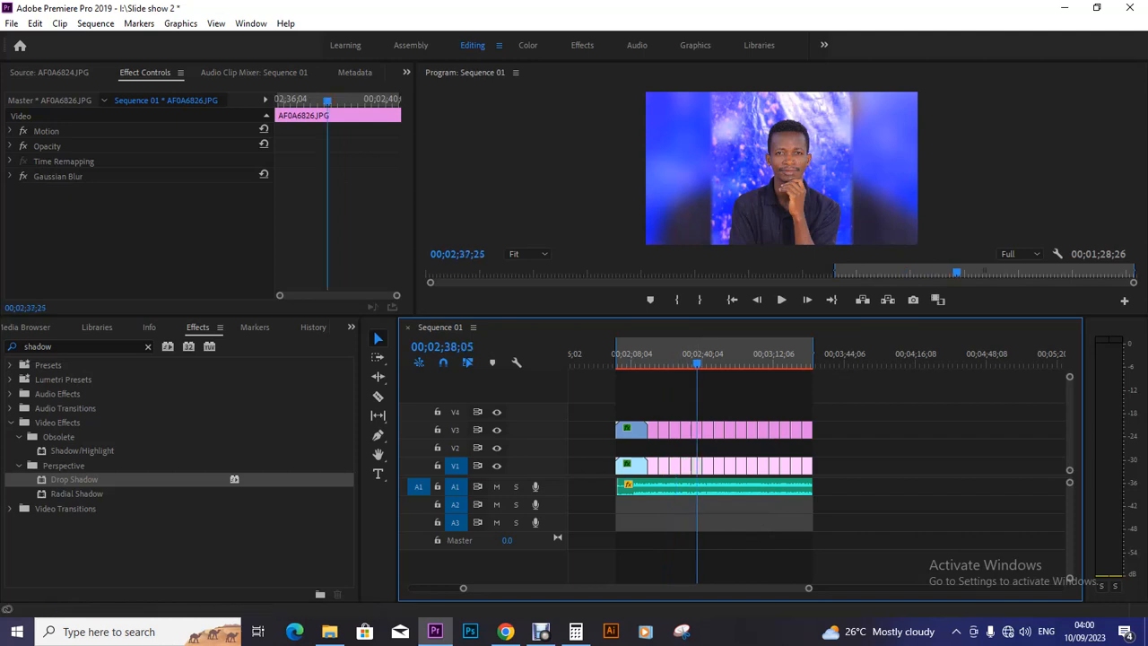
pyautogui.click(705, 355)
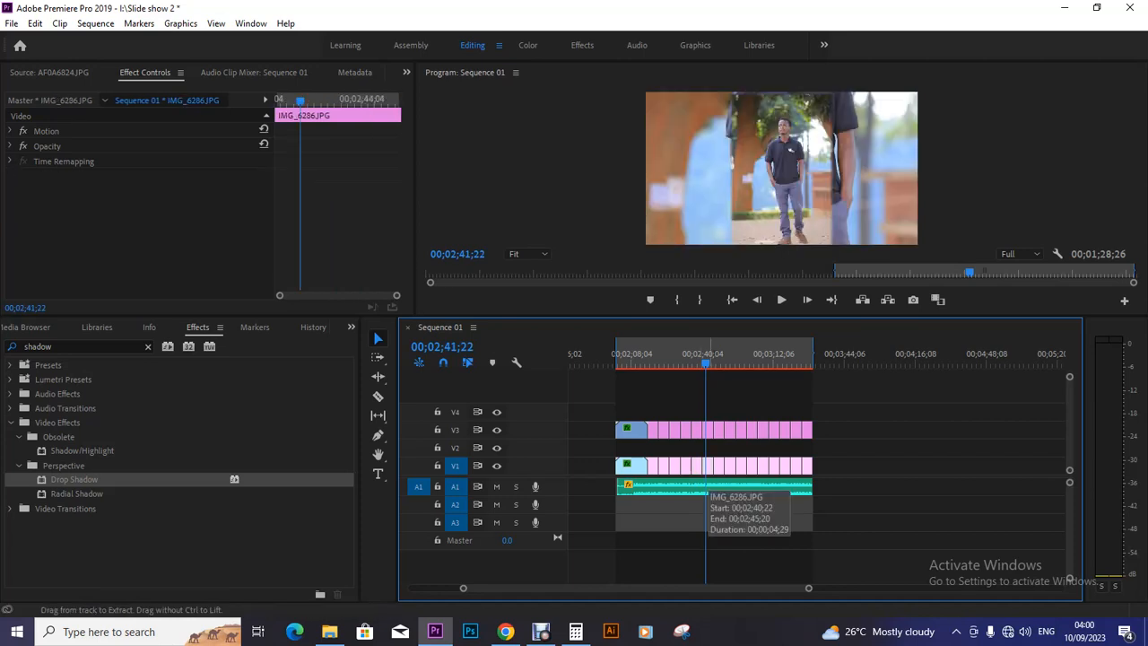
pyautogui.hotkey('ctrl', 'v')
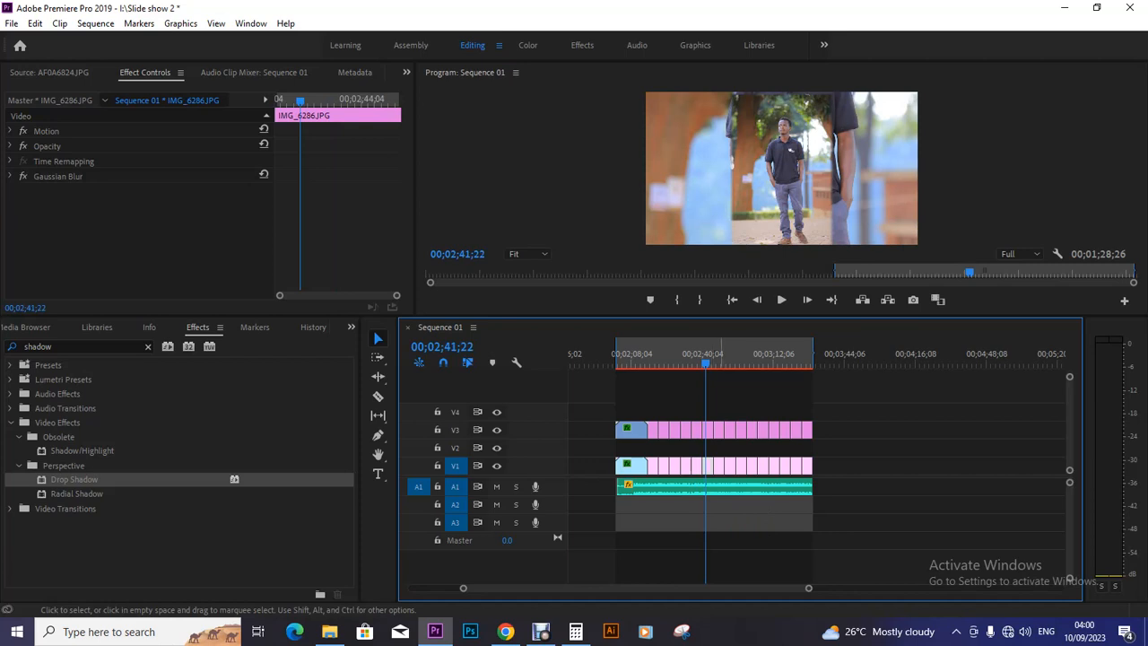
# Step: Paste the copied Gaussian Blur onto the AF0A6827.JPG and IMG_6291.JPG clips on track V1 and move the playhead to 00;02;53;21
pyautogui.click(720, 468)
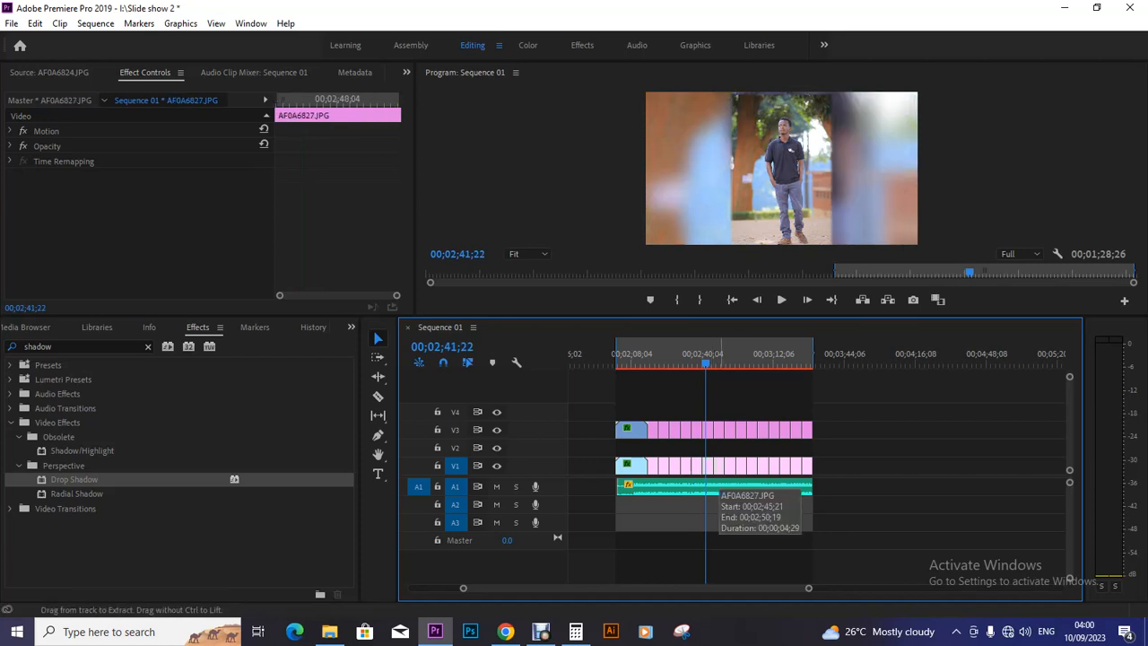
pyautogui.hotkey('ctrl', 'v')
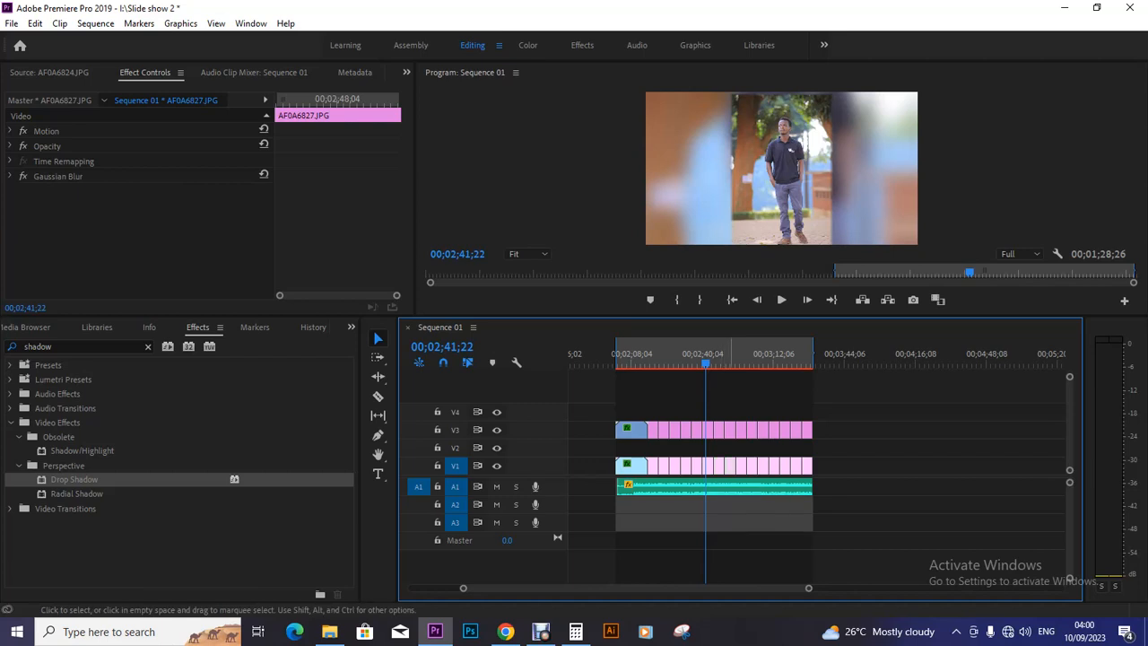
pyautogui.click(731, 467)
pyautogui.hotkey('ctrl', 'v')
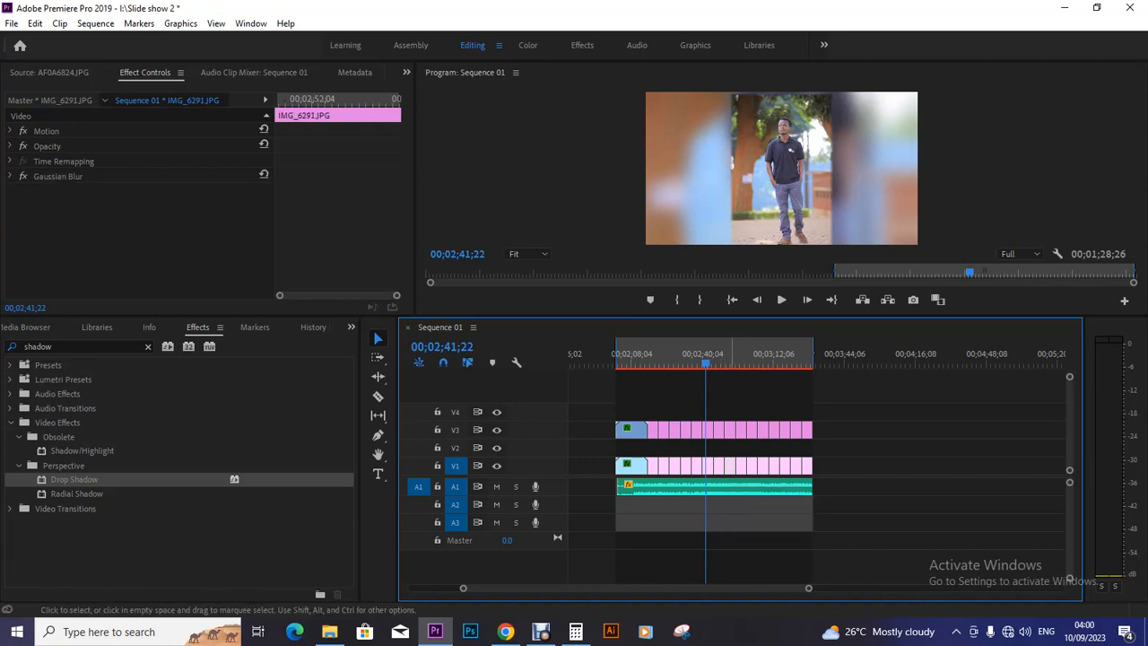
pyautogui.moveTo(703, 362); pyautogui.dragTo(732, 362)
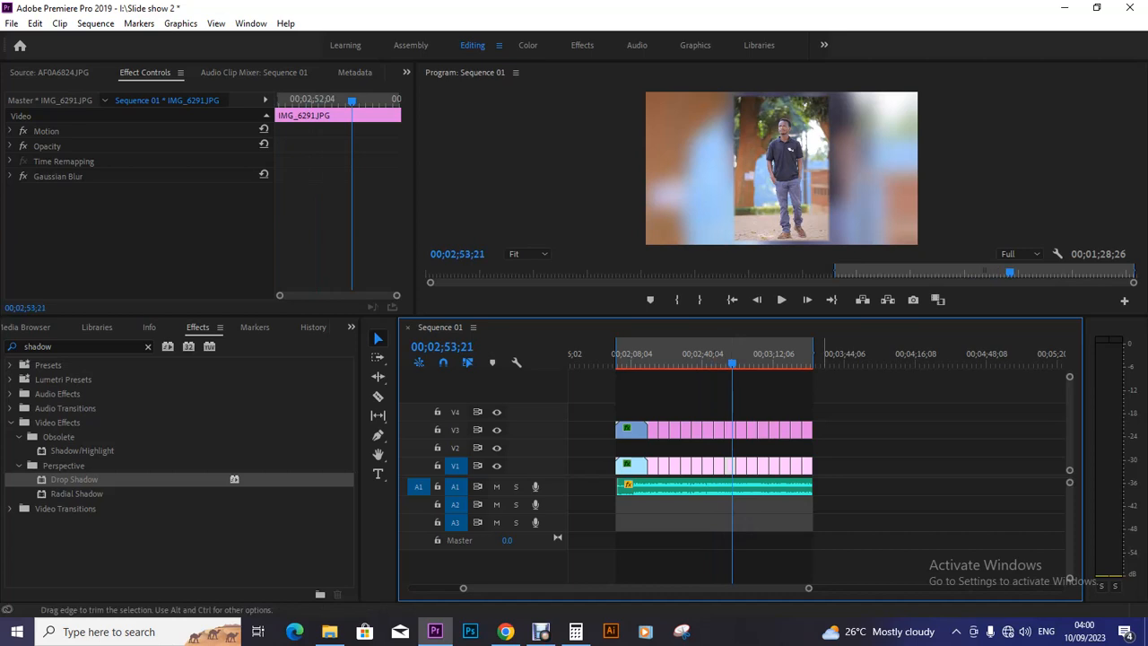